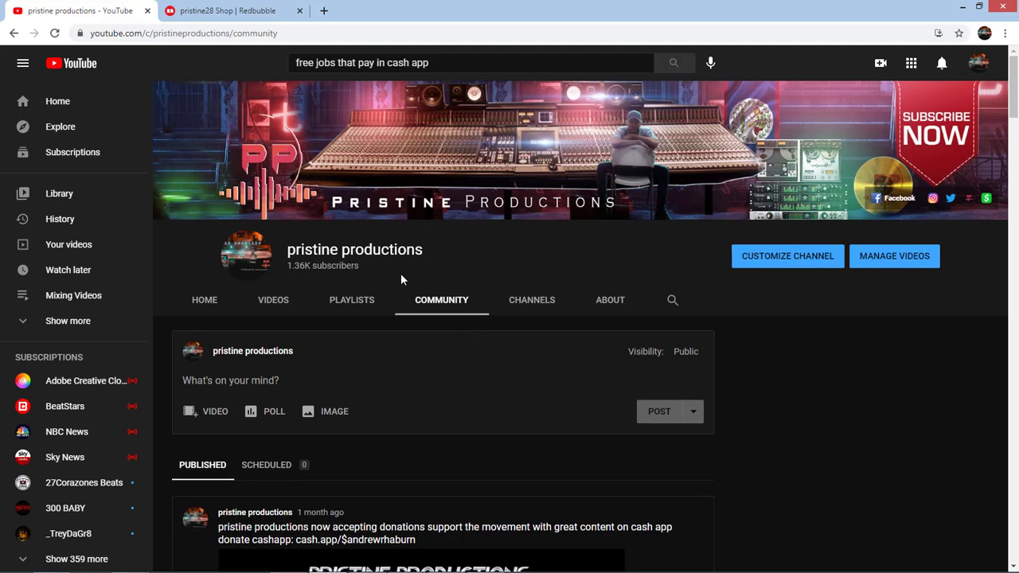
Step: Look through the EPic Designs products in the pristine28 Redbubble shop, and return to the YouTube channel page
{"action": "scroll", "coordinate": [401, 280], "scroll_direction": "down", "scroll_amount": 3}
{"action": "scroll", "coordinate": [400, 280], "scroll_direction": "up", "scroll_amount": 3}
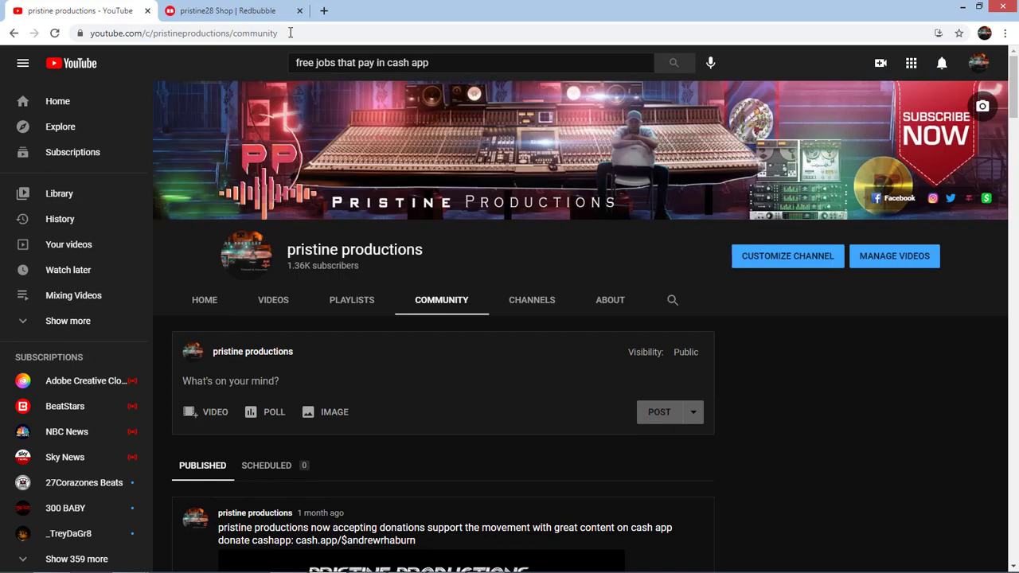
{"action": "left_click", "coordinate": [251, 11]}
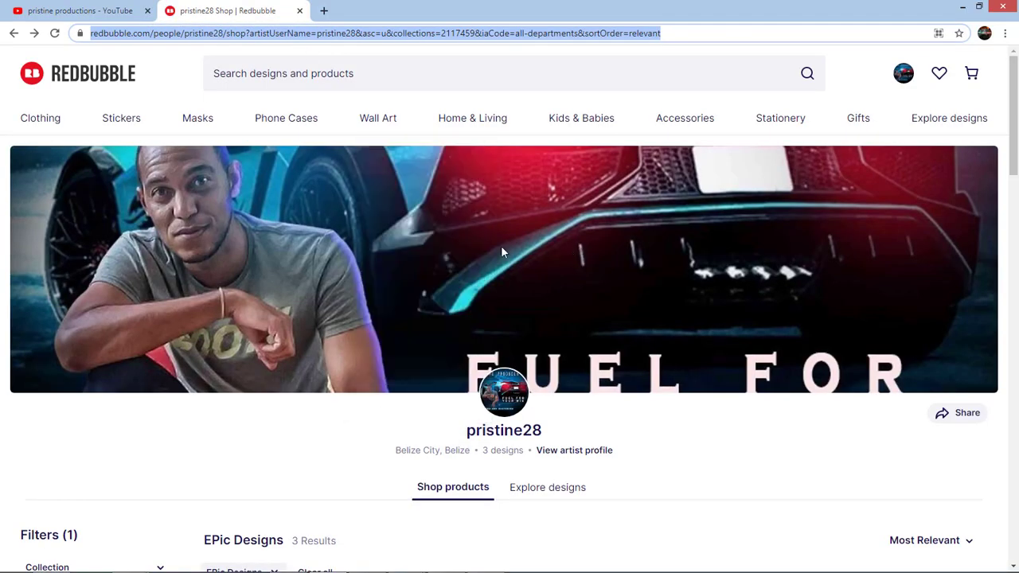
{"action": "scroll", "coordinate": [377, 232], "scroll_direction": "down", "scroll_amount": 5}
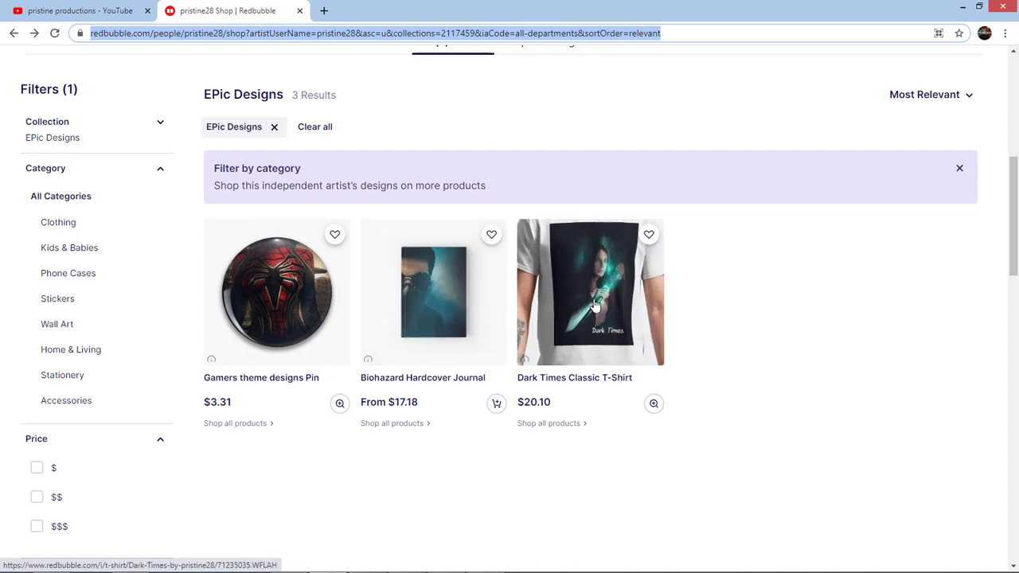
{"action": "scroll", "coordinate": [401, 322], "scroll_direction": "up", "scroll_amount": 3}
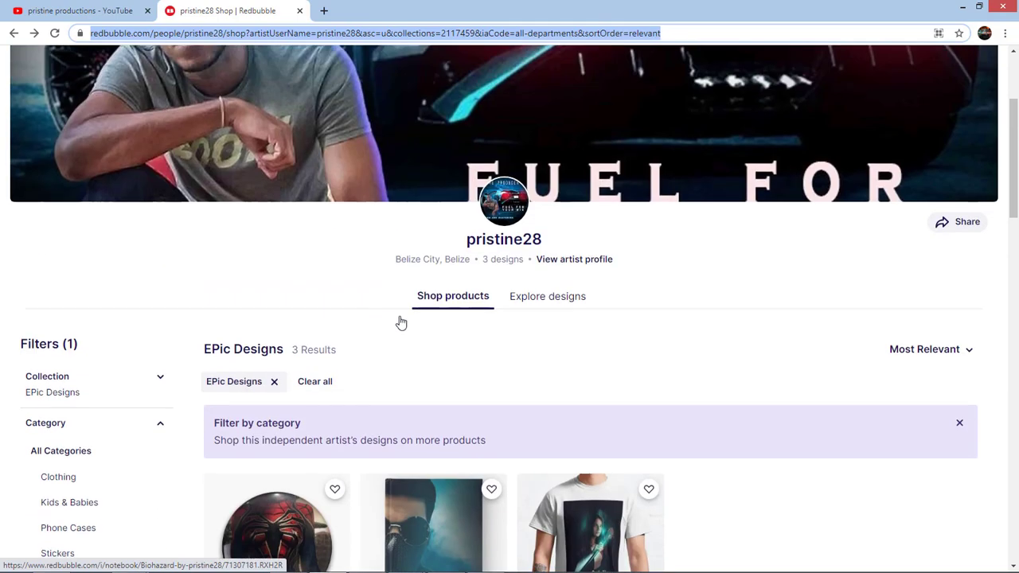
{"action": "scroll", "coordinate": [401, 322], "scroll_direction": "down", "scroll_amount": 3}
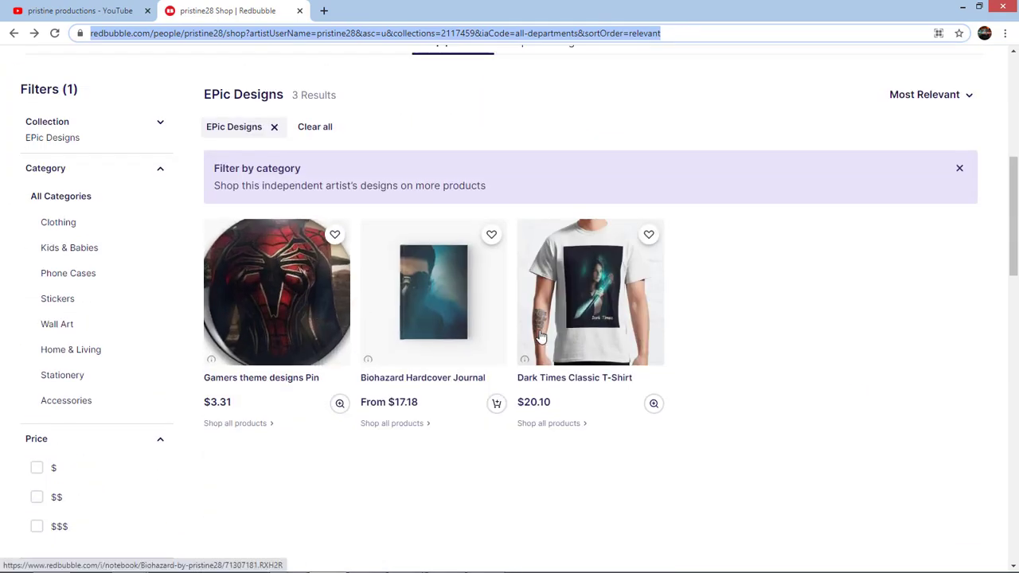
{"action": "scroll", "coordinate": [517, 338], "scroll_direction": "up", "scroll_amount": 3}
{"action": "scroll", "coordinate": [341, 269], "scroll_direction": "up", "scroll_amount": 3}
{"action": "left_click", "coordinate": [135, 11]}
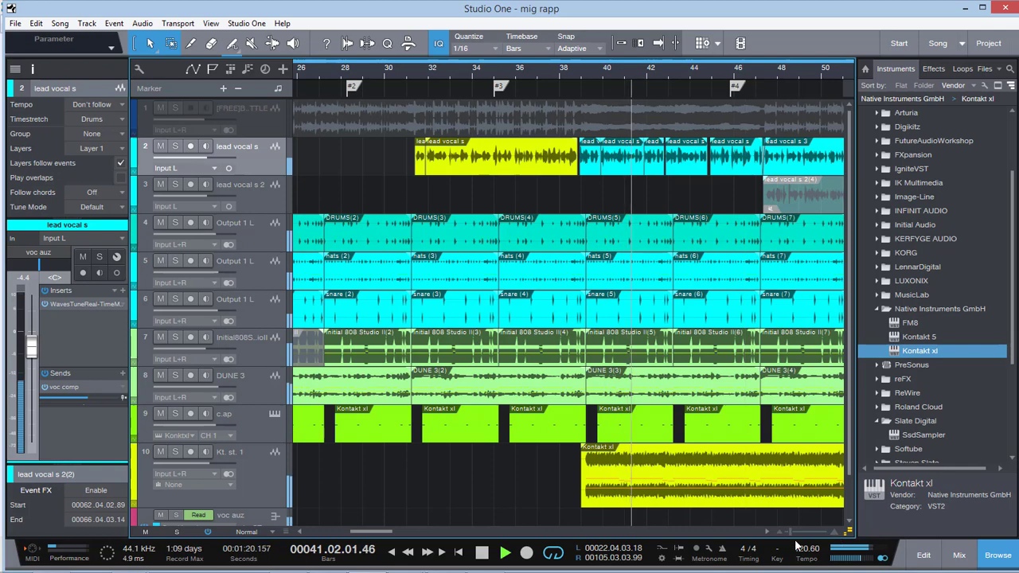
Step: Mute the lead vocal s track in the Studio One song while it plays
{"action": "left_click_drag", "start_coordinate": [836, 537], "coordinate": [792, 538]}
{"action": "left_click_drag", "start_coordinate": [436, 535], "coordinate": [431, 535]}
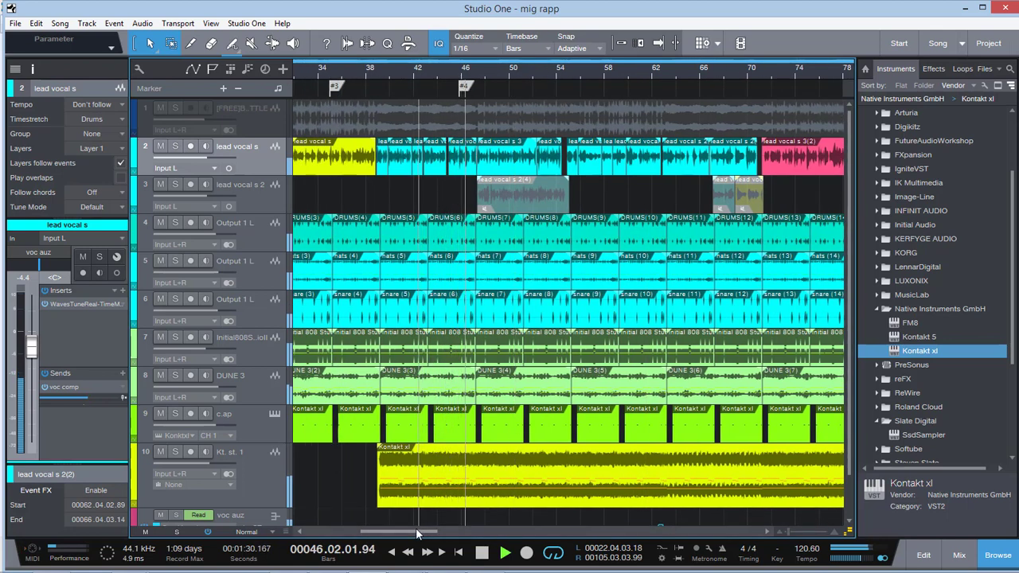
{"action": "left_click_drag", "start_coordinate": [413, 533], "coordinate": [372, 536]}
{"action": "left_click", "coordinate": [160, 146]}
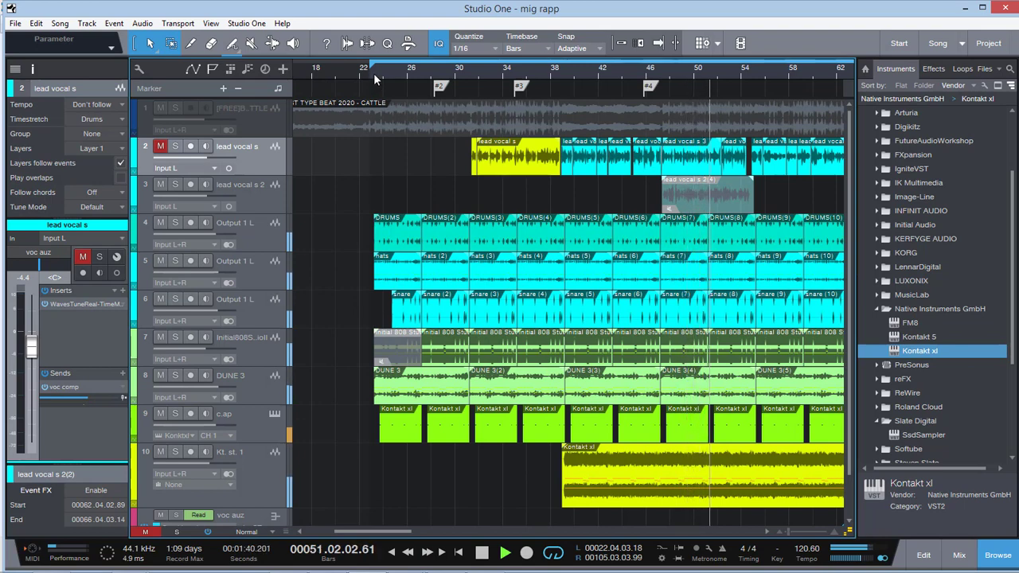
Step: Unmute the lead vocal, solo the drums on track 4 and play from just before they start, at bar 22
{"action": "key", "text": "space"}
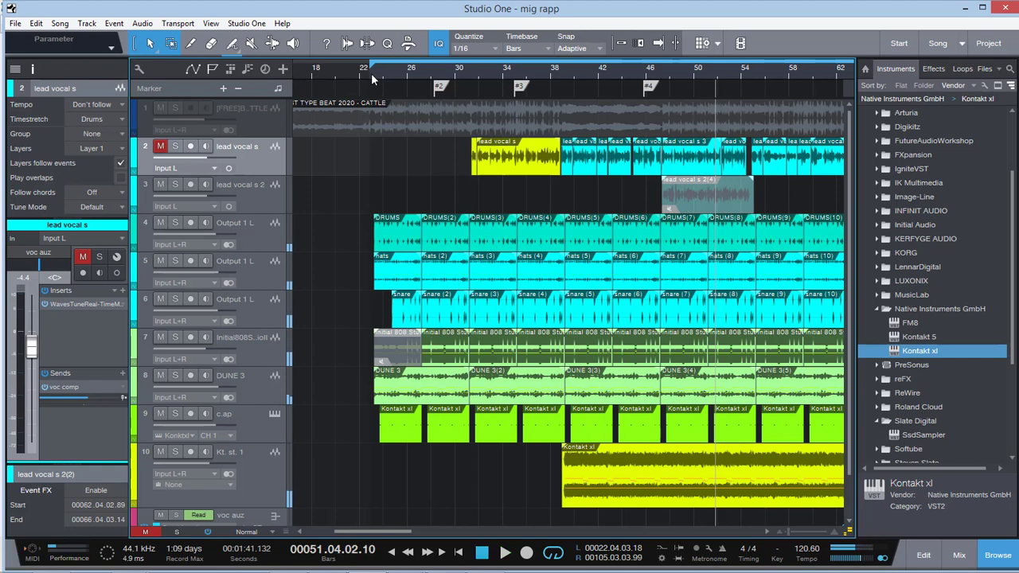
{"action": "left_click", "coordinate": [368, 73]}
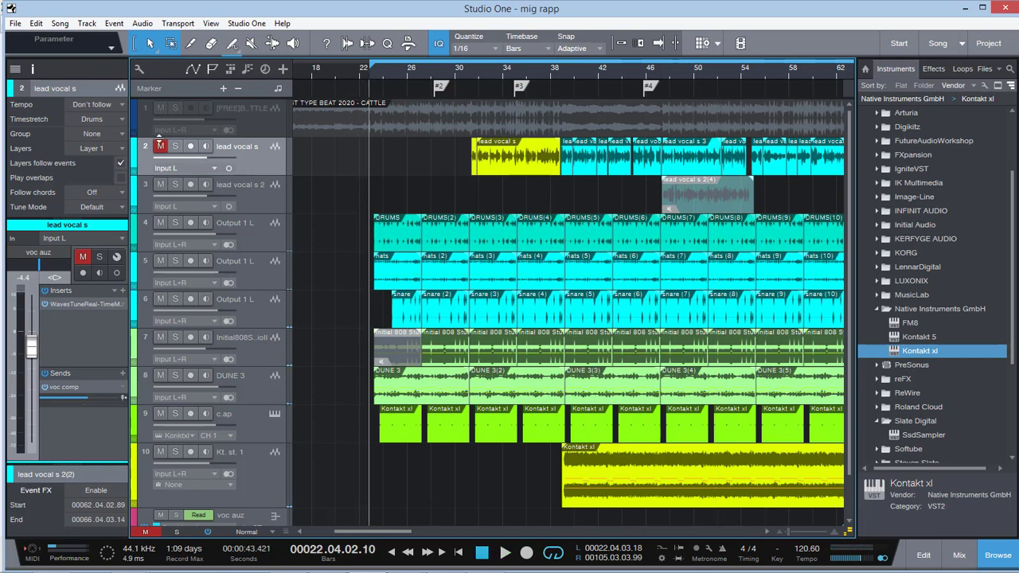
{"action": "left_click", "coordinate": [160, 144]}
{"action": "left_click", "coordinate": [243, 240]}
{"action": "left_click", "coordinate": [175, 223]}
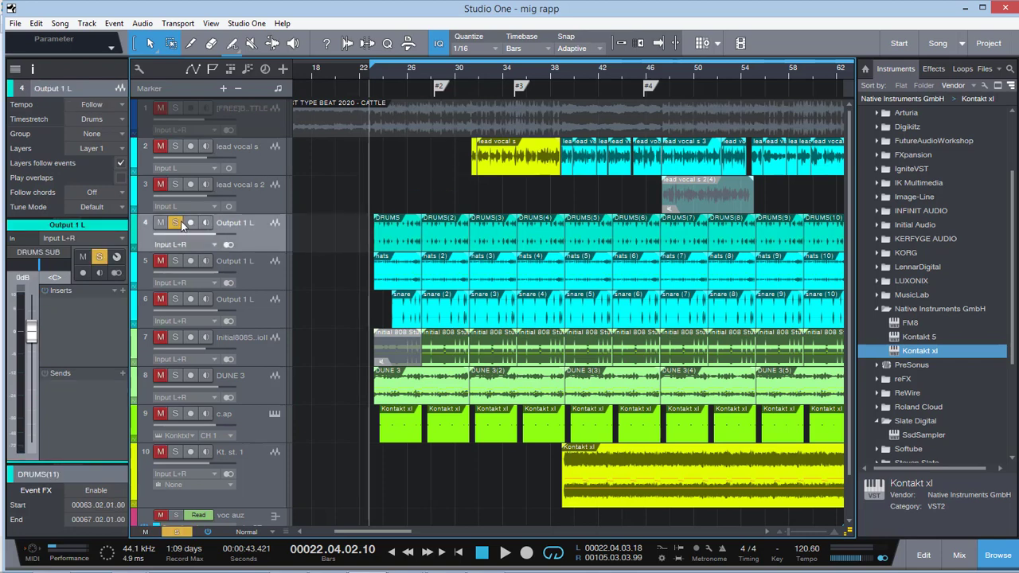
{"action": "key", "text": "space"}
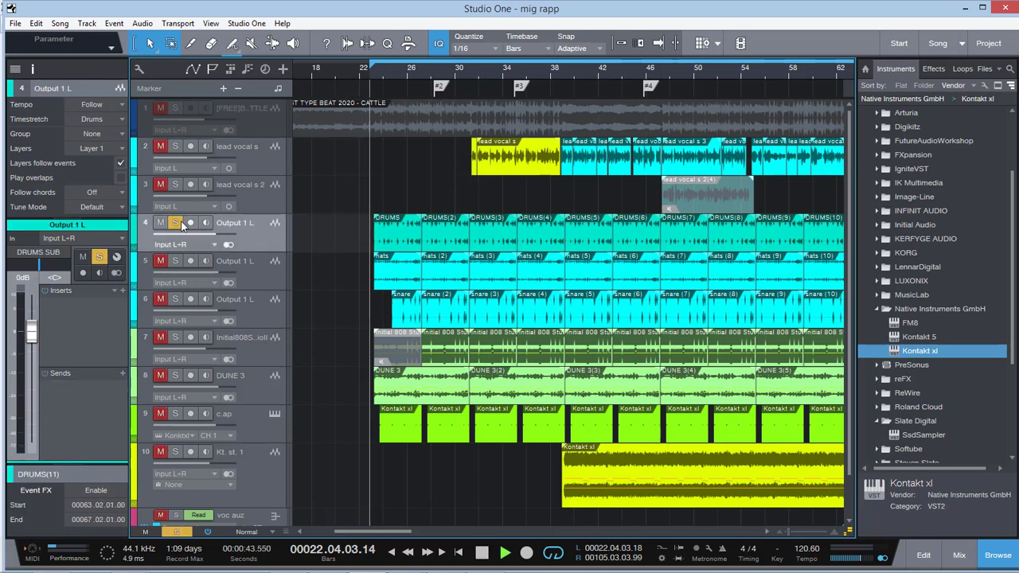
Step: Add the hats, snare, Initial 808 Studio II and c.ap tracks to the soloed drums during playback
{"action": "left_click", "coordinate": [177, 261]}
{"action": "left_click", "coordinate": [176, 299]}
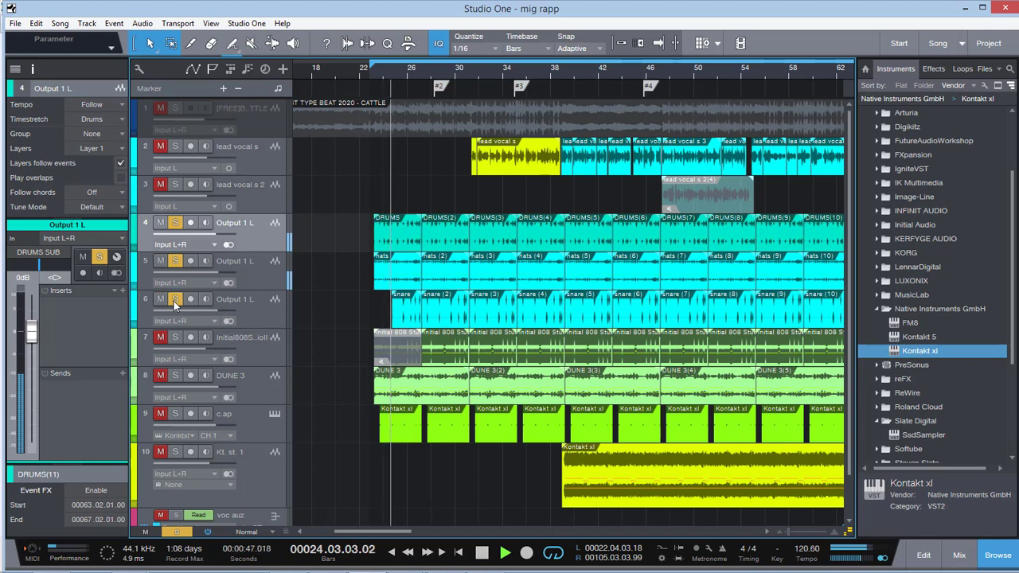
{"action": "left_click", "coordinate": [254, 321]}
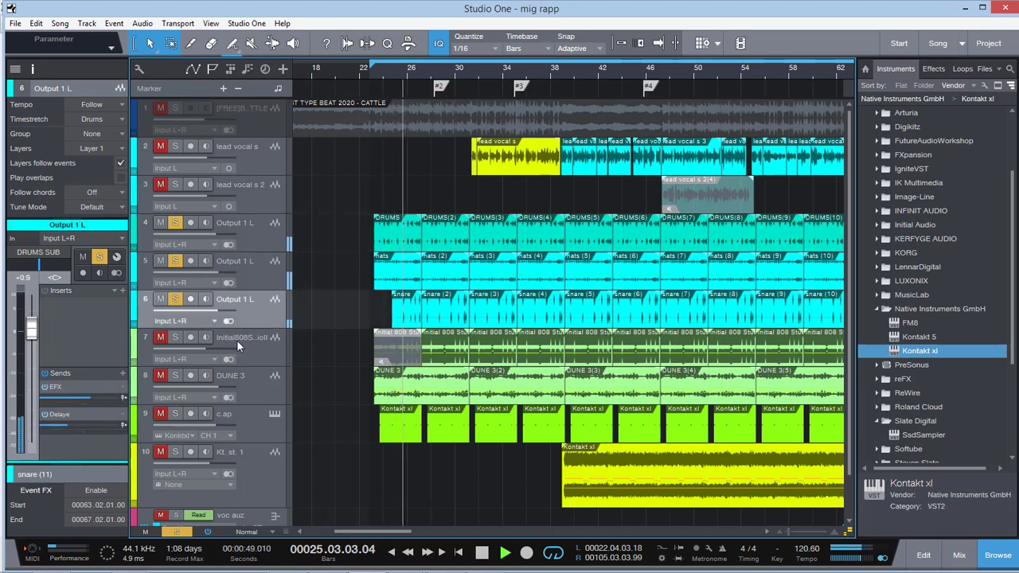
{"action": "left_click", "coordinate": [175, 337]}
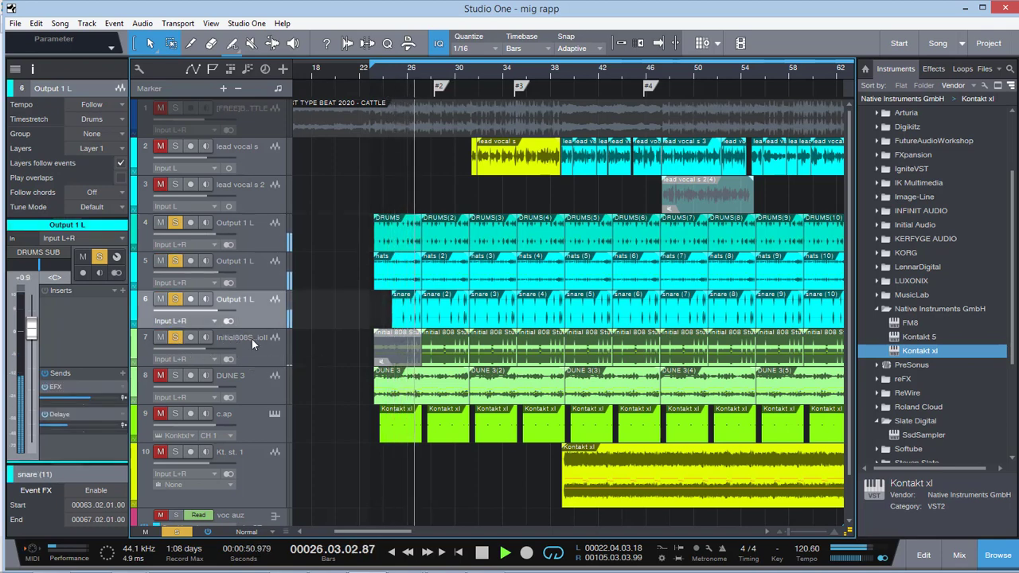
{"action": "left_click", "coordinate": [251, 339]}
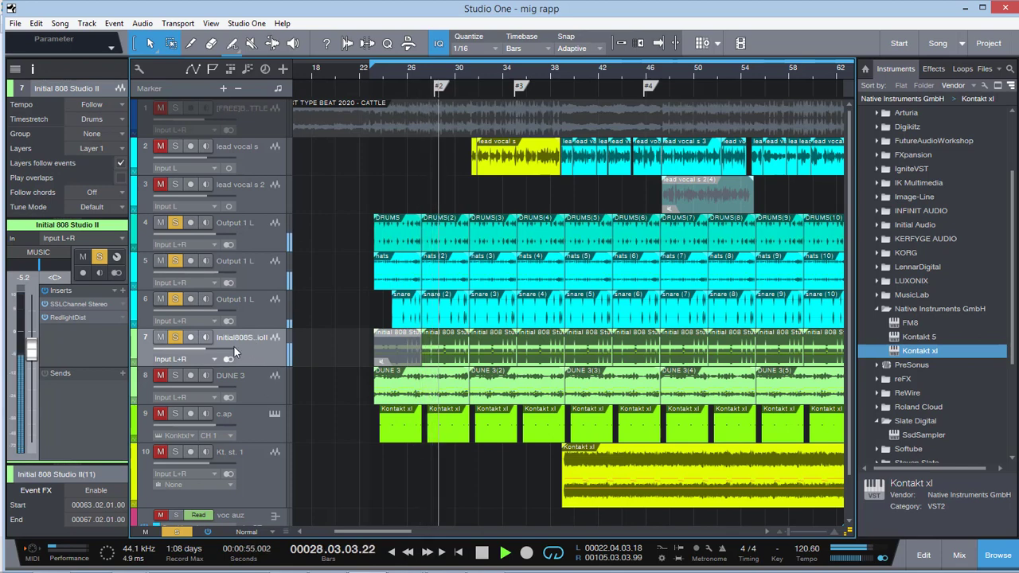
{"action": "left_click", "coordinate": [177, 417]}
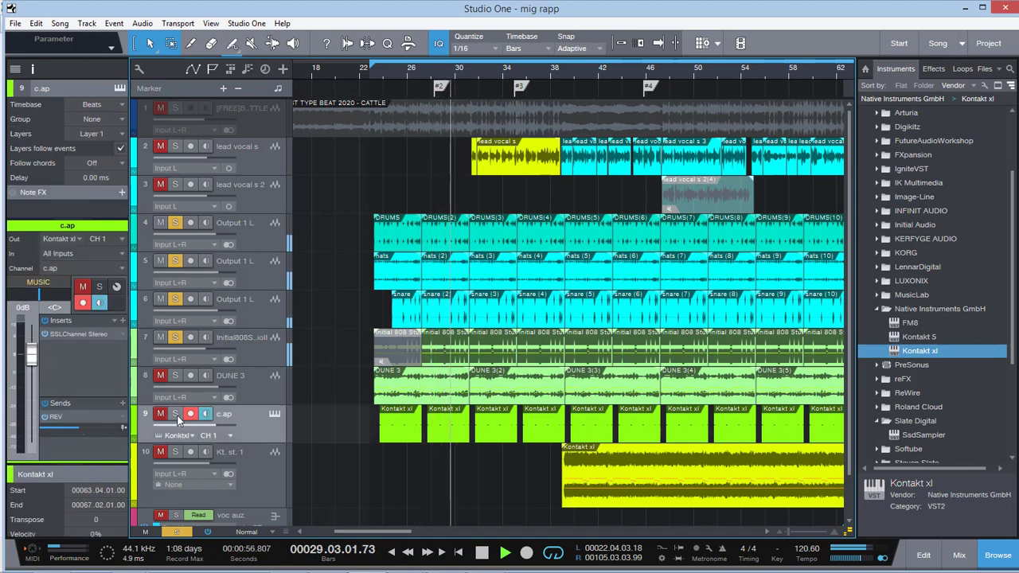
{"action": "left_click", "coordinate": [162, 415]}
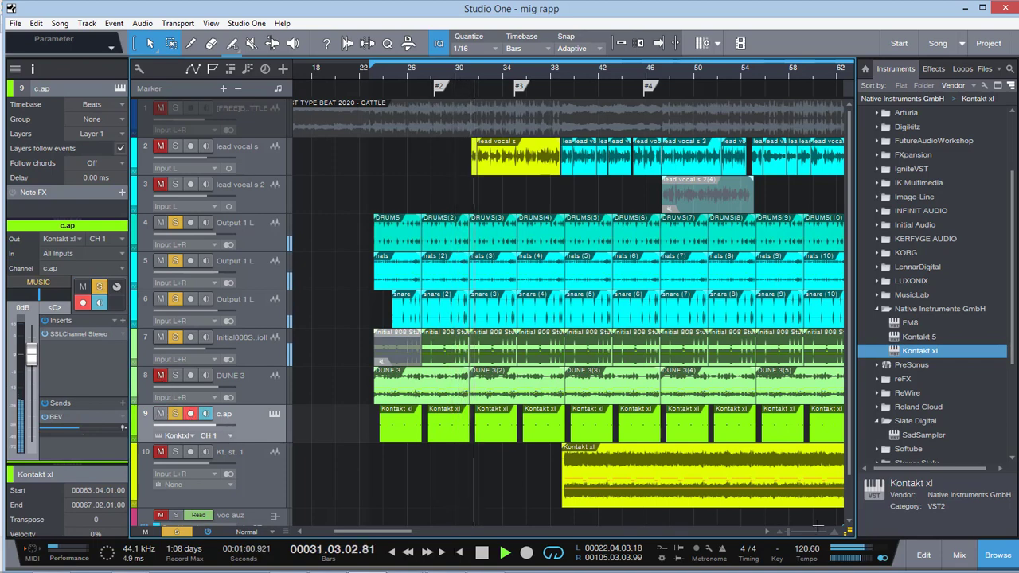
Step: Make the REV, Delaye, GTr and EFX bus channels solo safe in the mix console, and return to the arrangement
{"action": "left_click", "coordinate": [961, 555]}
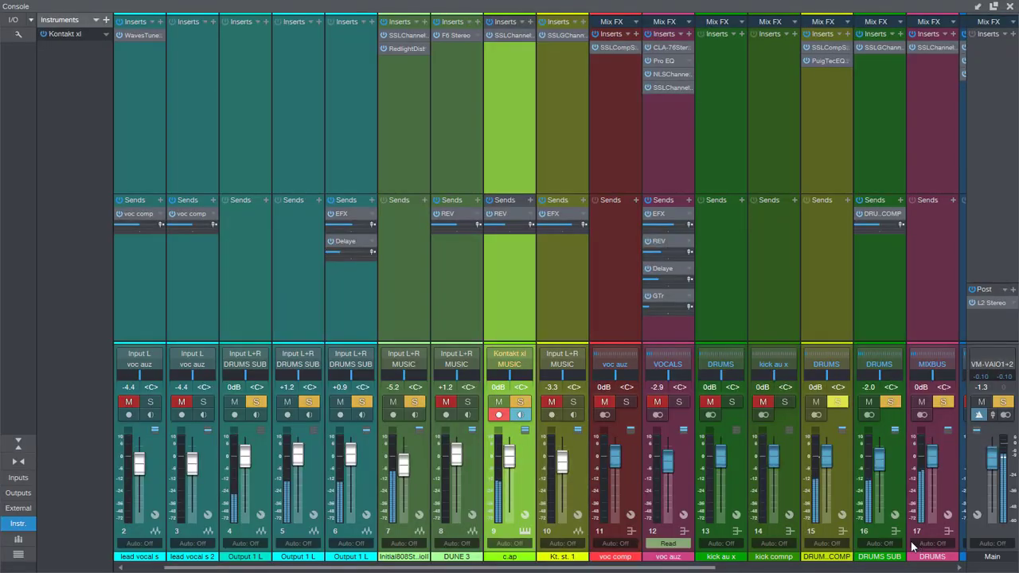
{"action": "scroll", "coordinate": [676, 567], "scroll_direction": "right", "scroll_amount": 5}
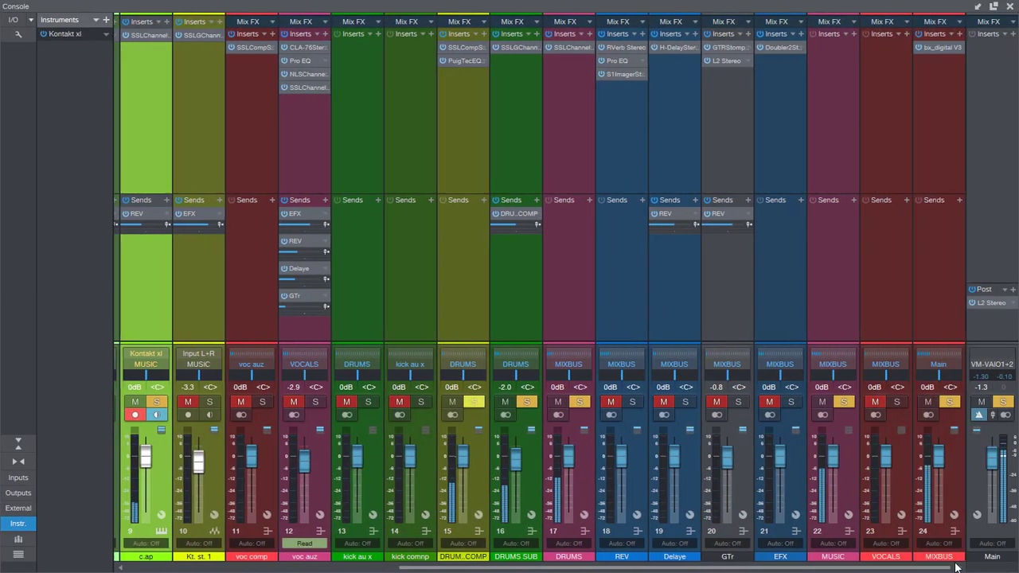
{"action": "left_click", "coordinate": [633, 403]}
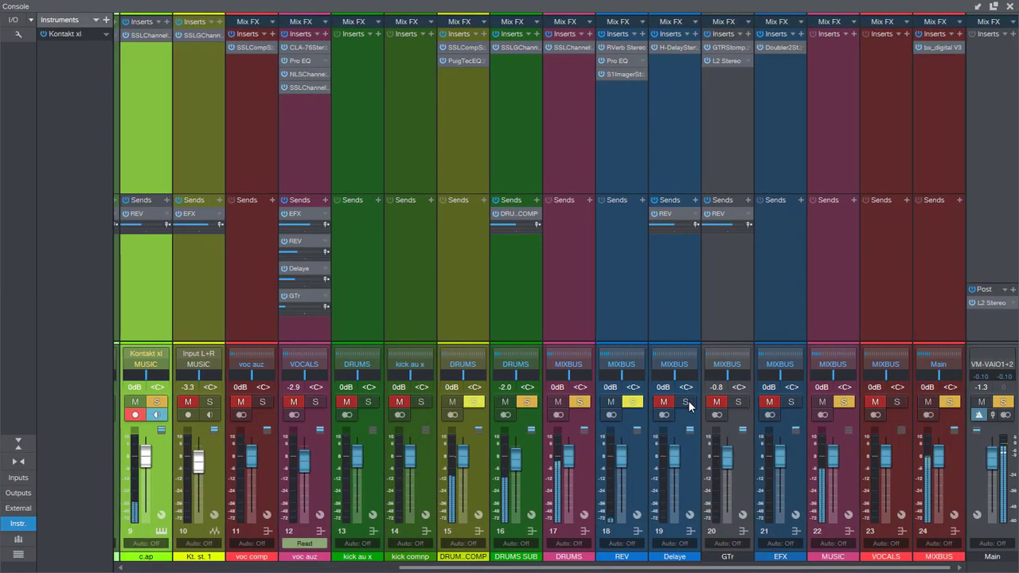
{"action": "left_click", "coordinate": [684, 403]}
{"action": "left_click", "coordinate": [790, 402]}
{"action": "left_click", "coordinate": [739, 403]}
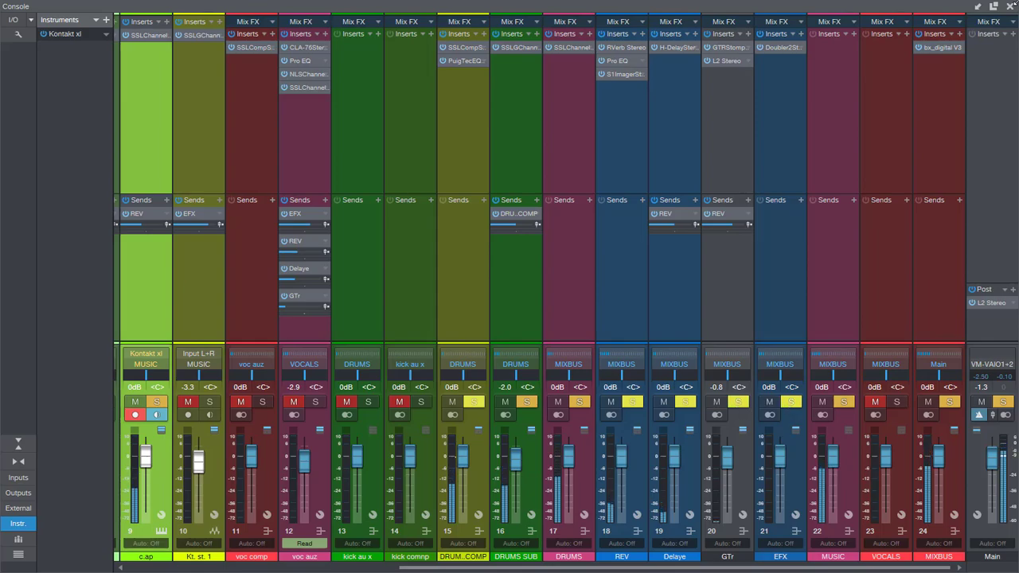
{"action": "left_click", "coordinate": [1010, 6]}
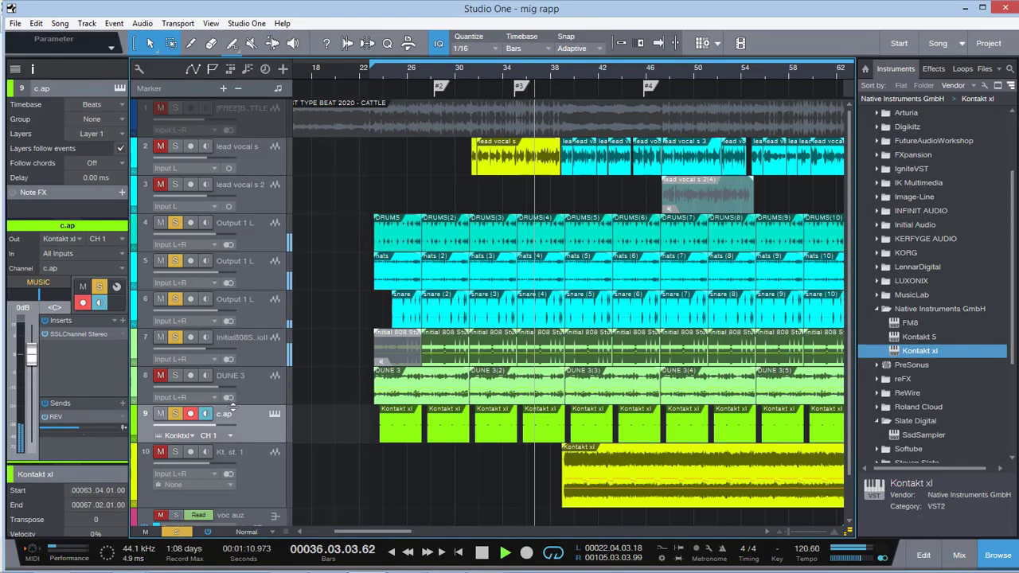
Step: Listen to the DUNE 3 track with the other soloed parts, stop playback and clear all solos
{"action": "left_click", "coordinate": [259, 384]}
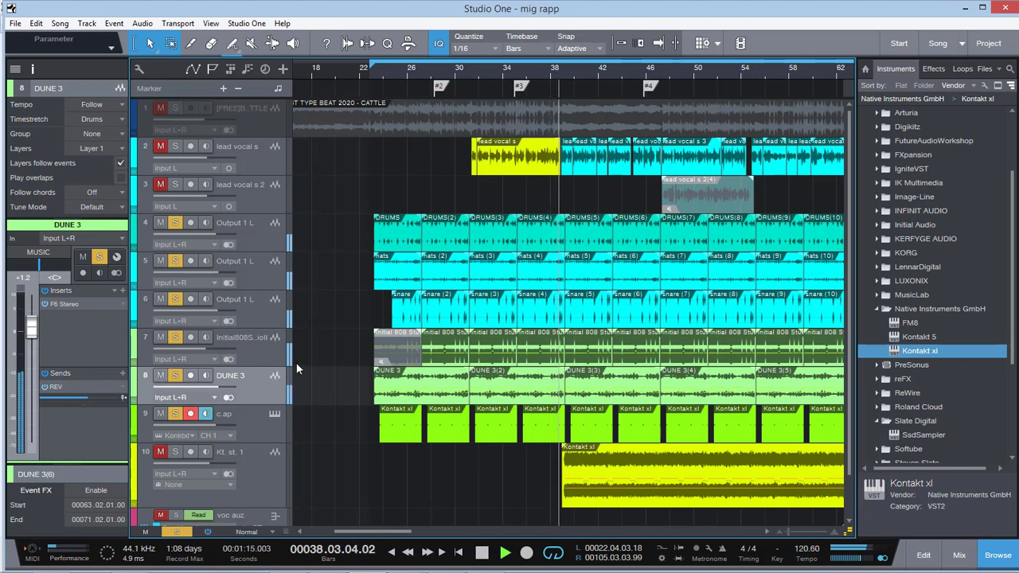
{"action": "key", "text": "space"}
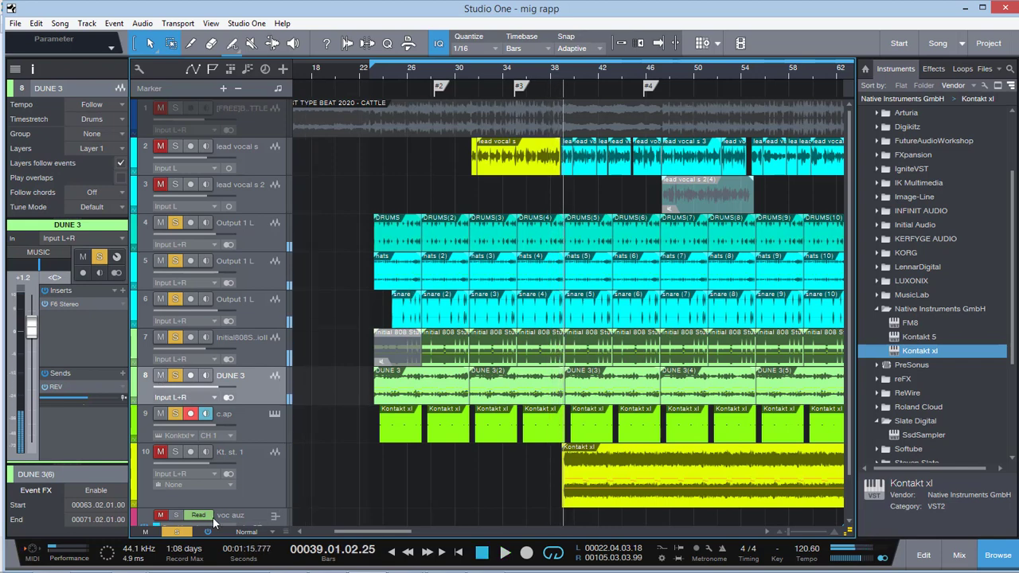
{"action": "left_click", "coordinate": [177, 533]}
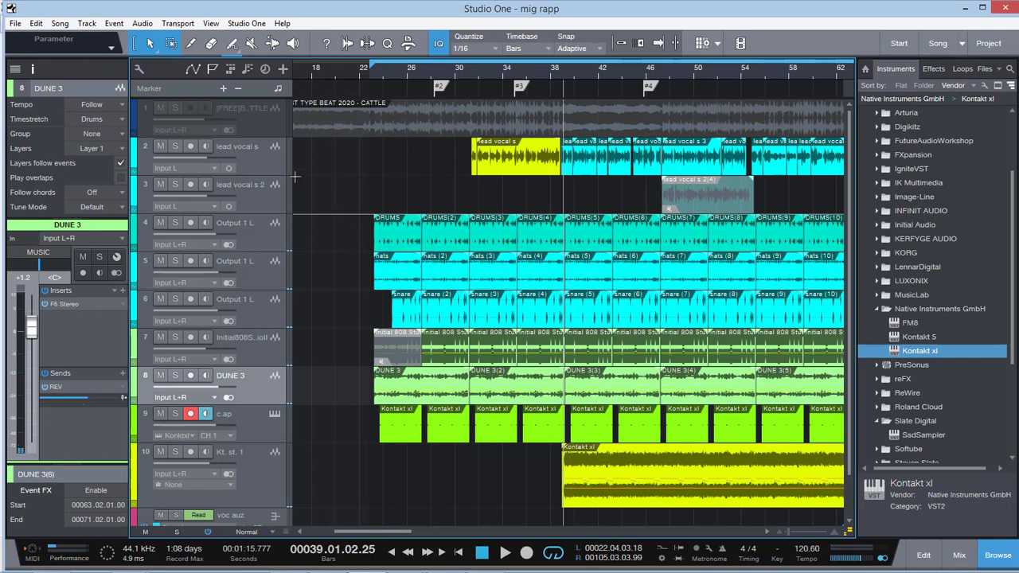
Step: Disarm the c.ap track and solo lead vocal s with the playhead at its first clip, at bar 31
{"action": "left_click", "coordinate": [259, 163]}
{"action": "left_click", "coordinate": [204, 415]}
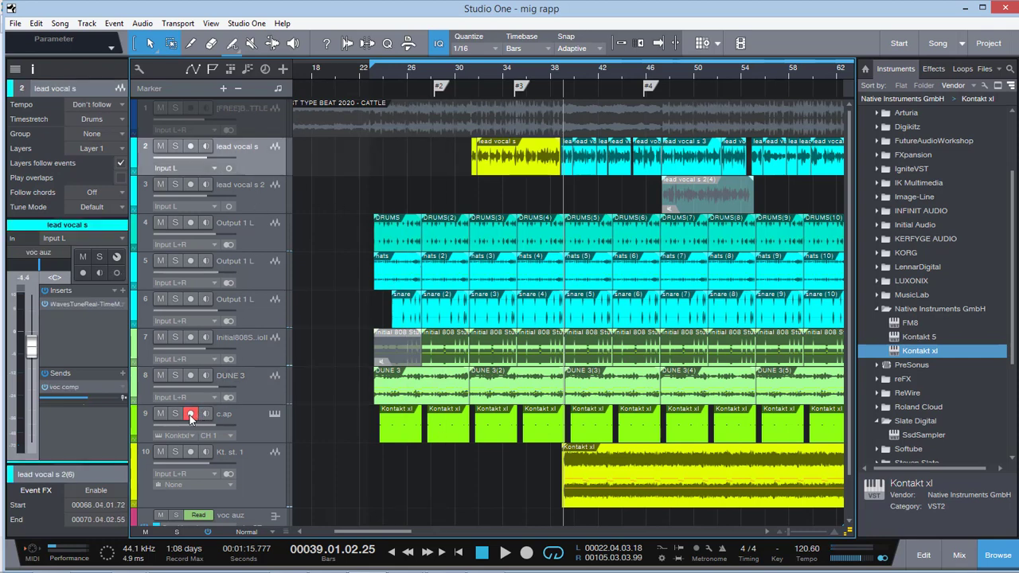
{"action": "left_click", "coordinate": [470, 97]}
{"action": "left_click", "coordinate": [175, 147]}
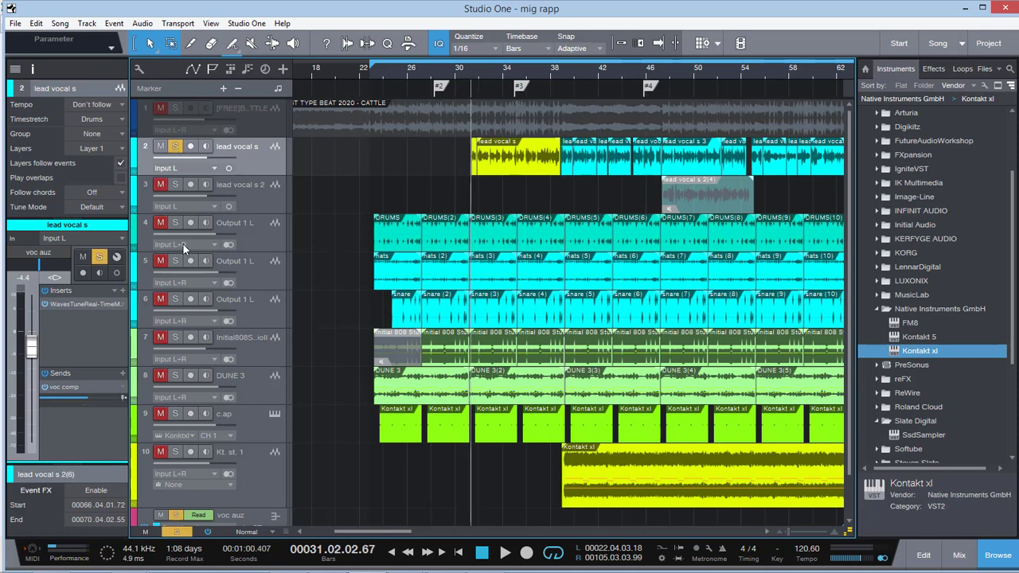
Step: Examine the Waves Tune Real-Time settings on the lead vocal s track
{"action": "left_click", "coordinate": [74, 305]}
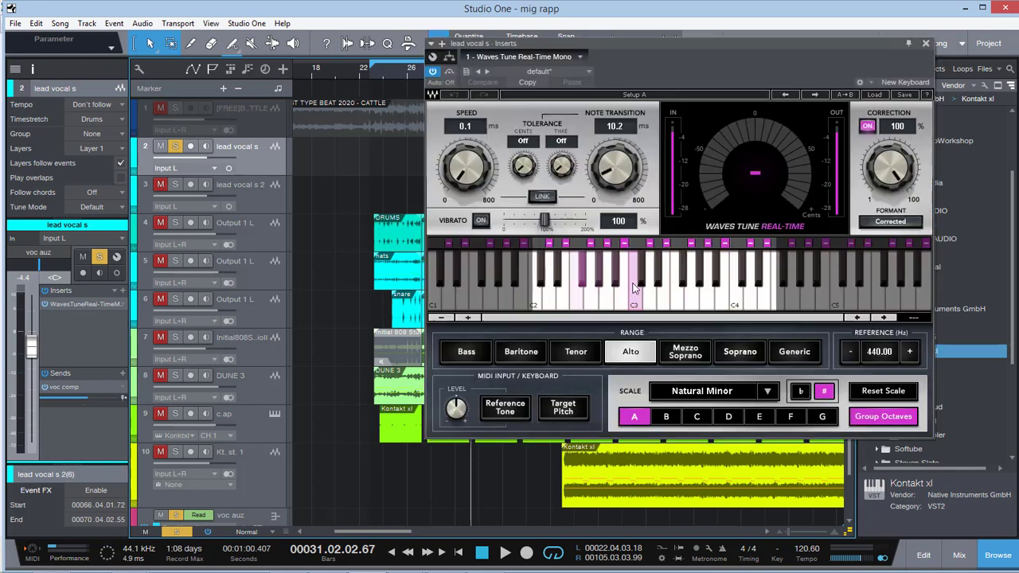
{"action": "left_click", "coordinate": [925, 44]}
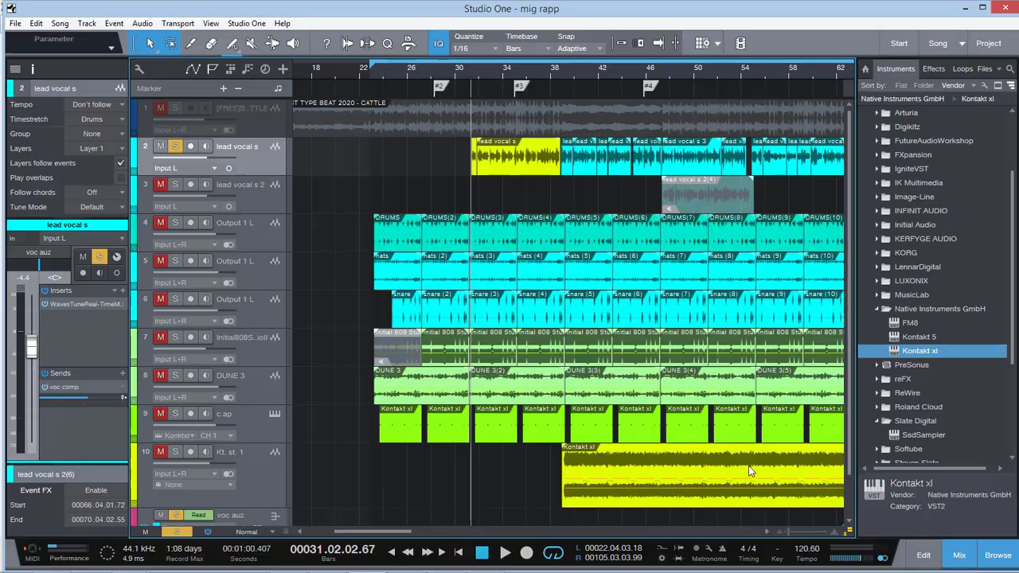
Step: Solo voc comp in the mix console, and bypass all sends and the Pro EQ, NLS Channel and SSLChannel inserts on voc auz
{"action": "key", "text": "F3"}
{"action": "left_click", "coordinate": [627, 402]}
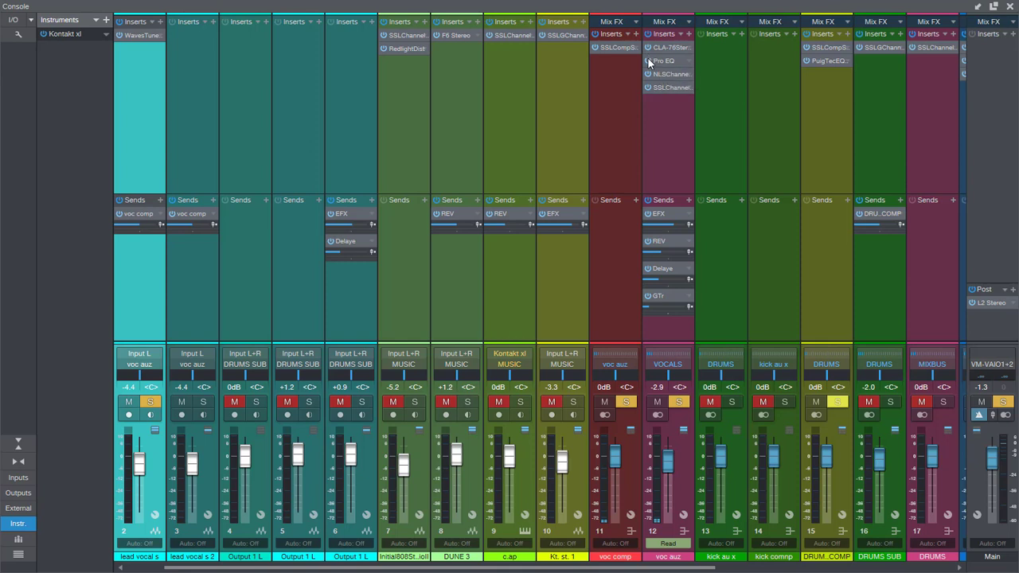
{"action": "left_click", "coordinate": [648, 200]}
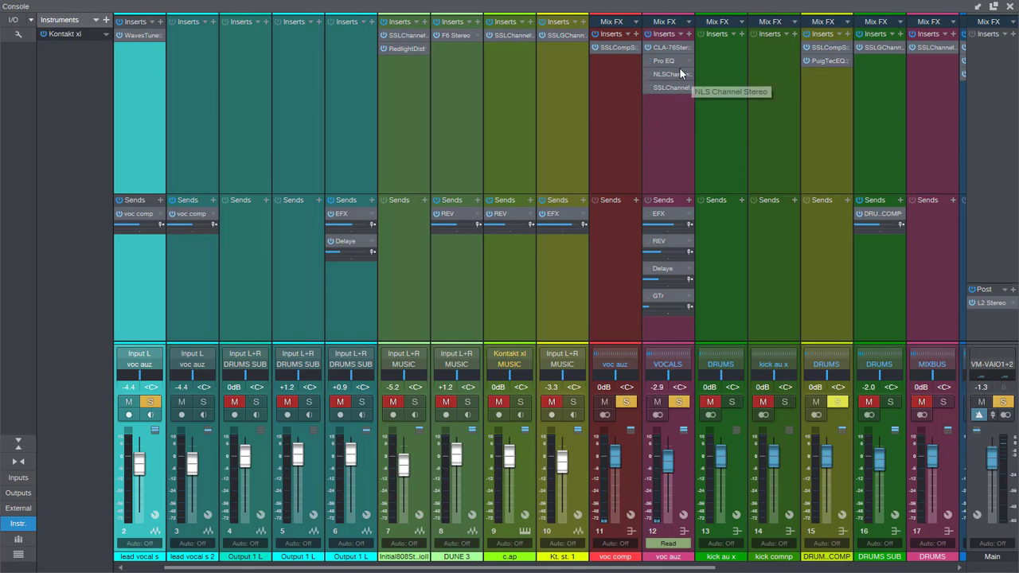
Step: Play the lead vocal with the voc auz CLA-76 compressor open, and close the console with the plug-in window still showing
{"action": "key", "text": "space"}
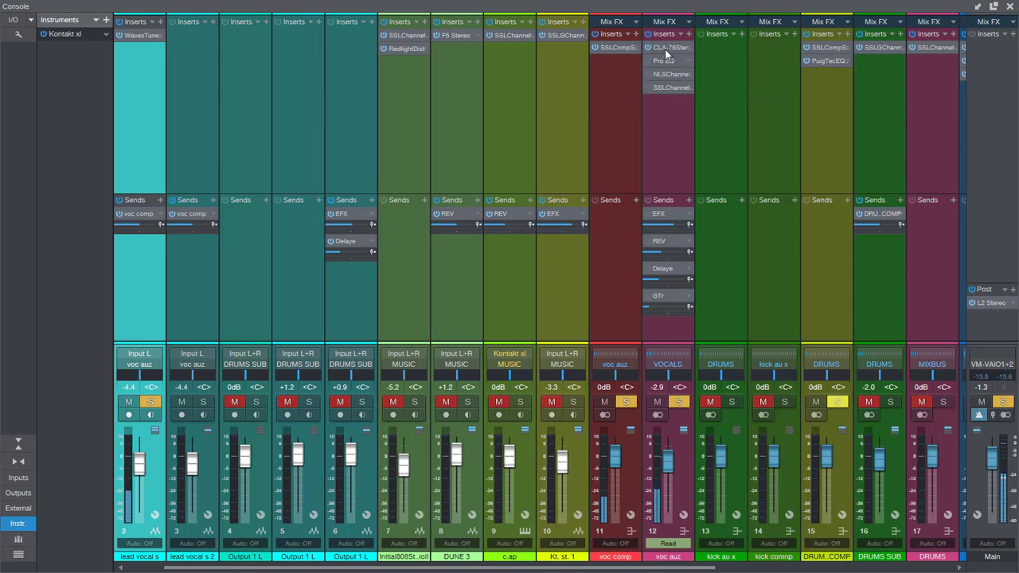
{"action": "left_click", "coordinate": [665, 49]}
{"action": "left_click_drag", "start_coordinate": [832, 94], "coordinate": [704, 89]}
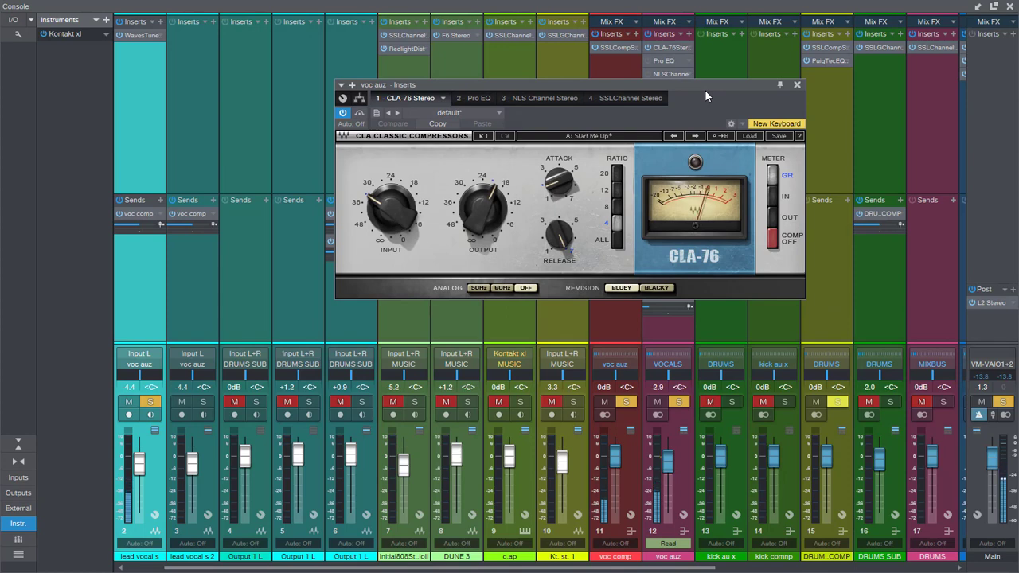
{"action": "left_click_drag", "start_coordinate": [689, 102], "coordinate": [691, 195]}
{"action": "left_click", "coordinate": [1010, 5]}
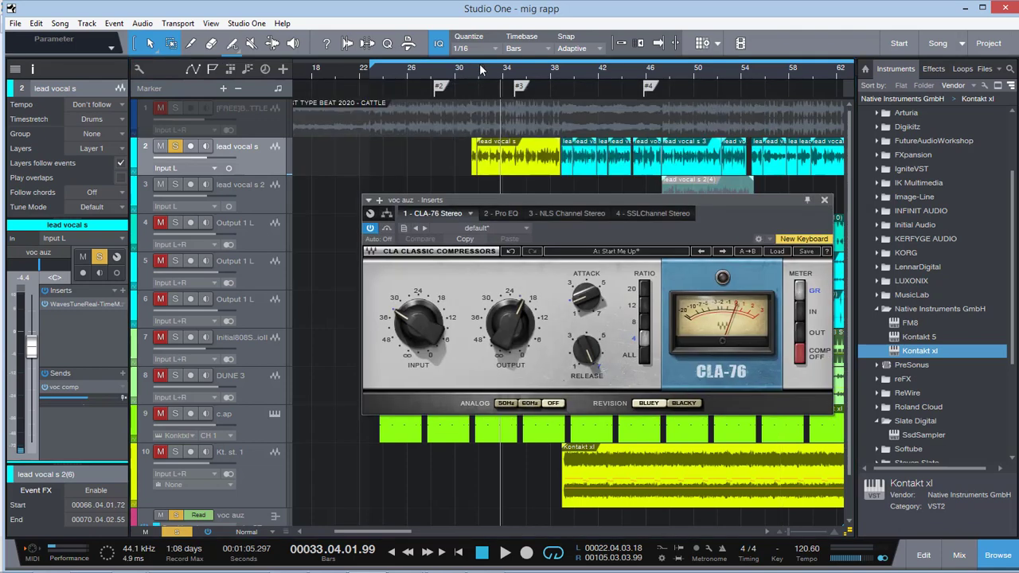
Step: Play the lead vocal from bar 31 and also solo the Initial808 track and the first two Output 1 L tracks
{"action": "left_click", "coordinate": [476, 70]}
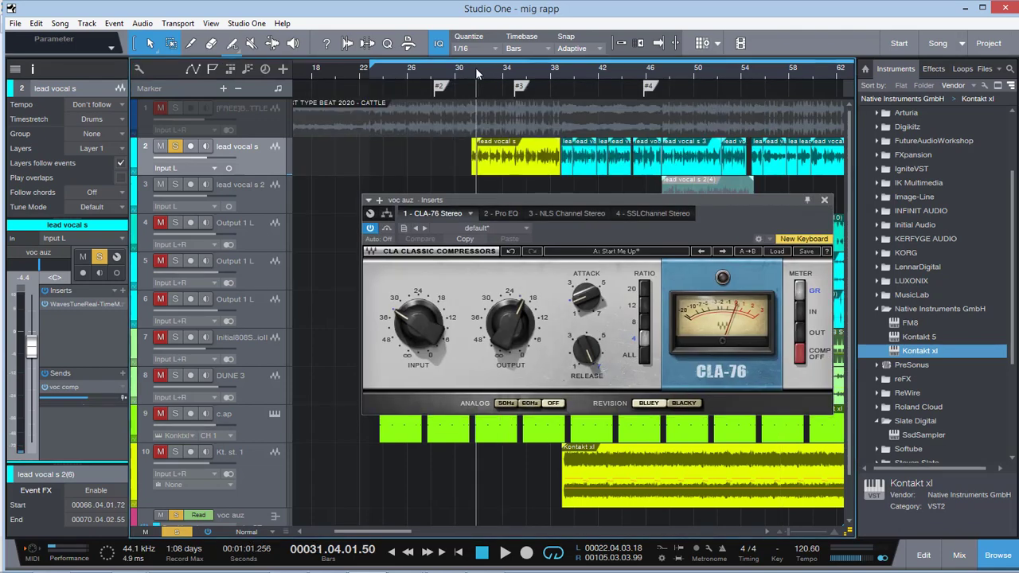
{"action": "key", "text": "space"}
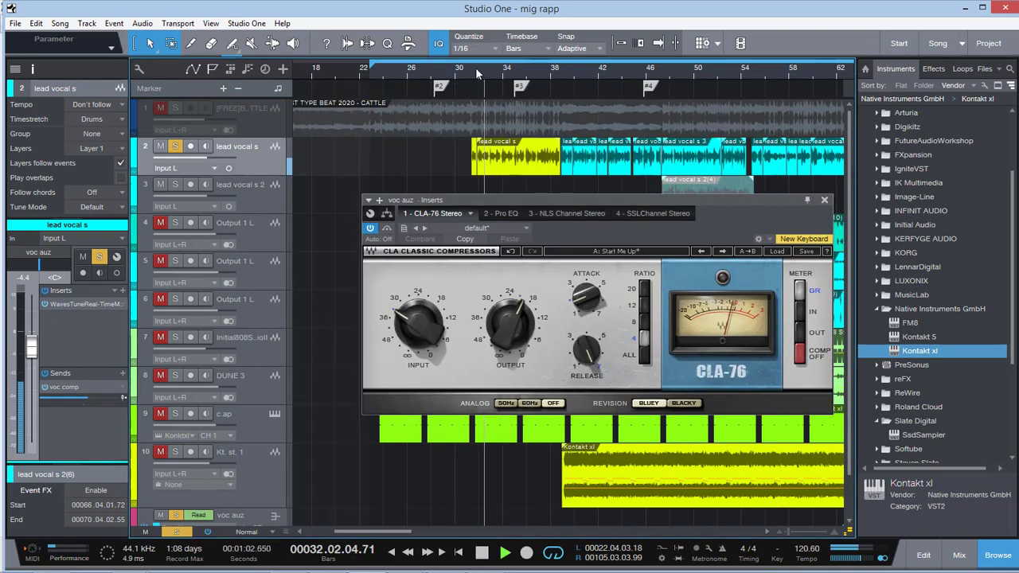
{"action": "left_click", "coordinate": [176, 336]}
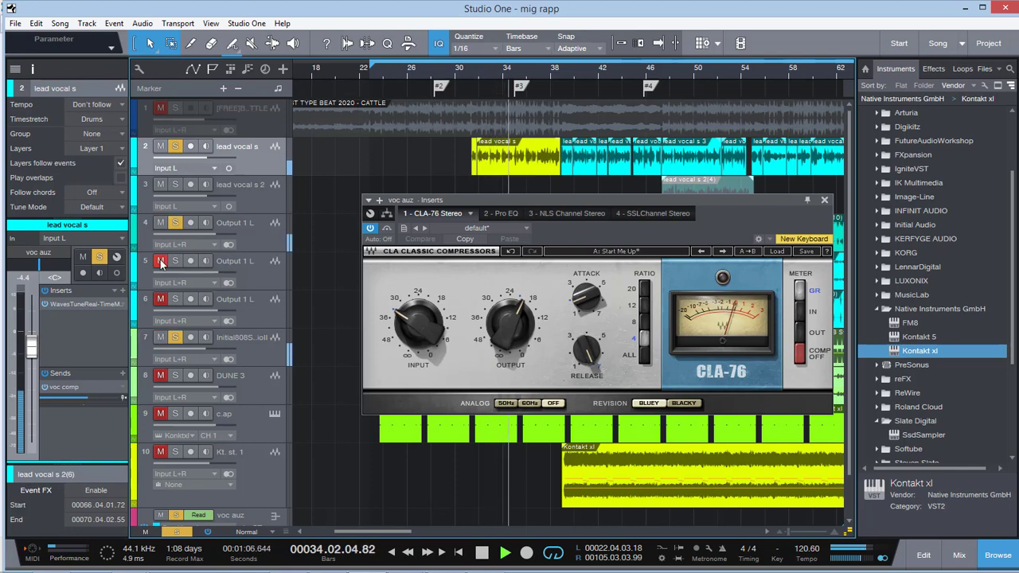
{"action": "left_click", "coordinate": [176, 262]}
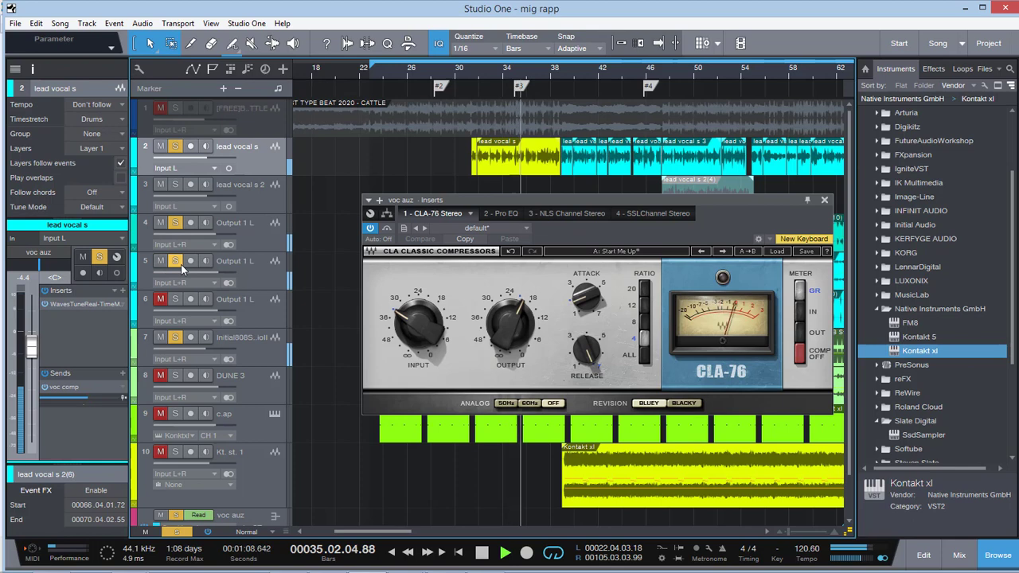
{"action": "key", "text": "space"}
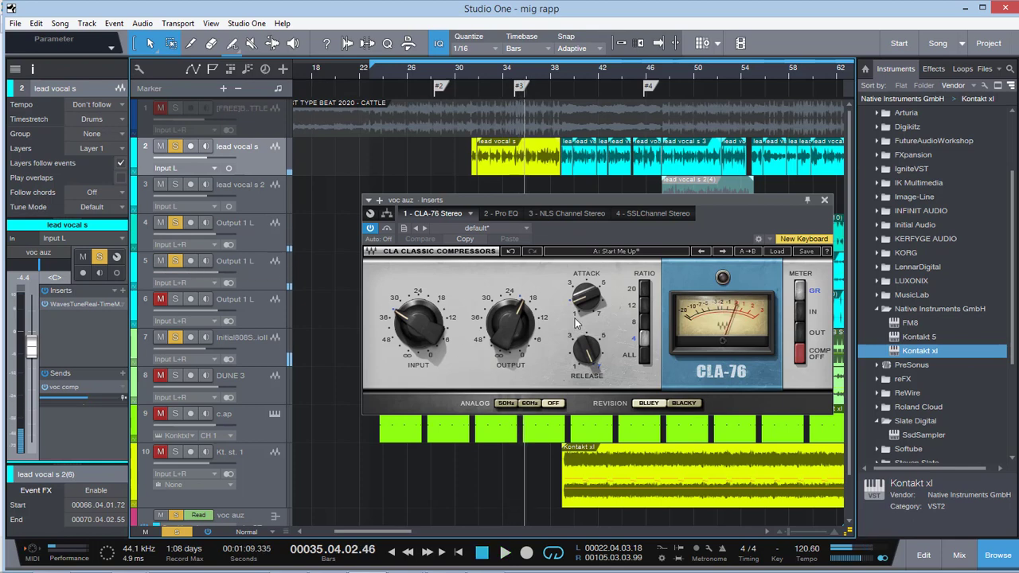
Step: Close the CLA-76 compressor and open the voc auz Pro EQ from the console, leaving its window over the arrangement
{"action": "left_click_drag", "start_coordinate": [659, 199], "coordinate": [575, 167]}
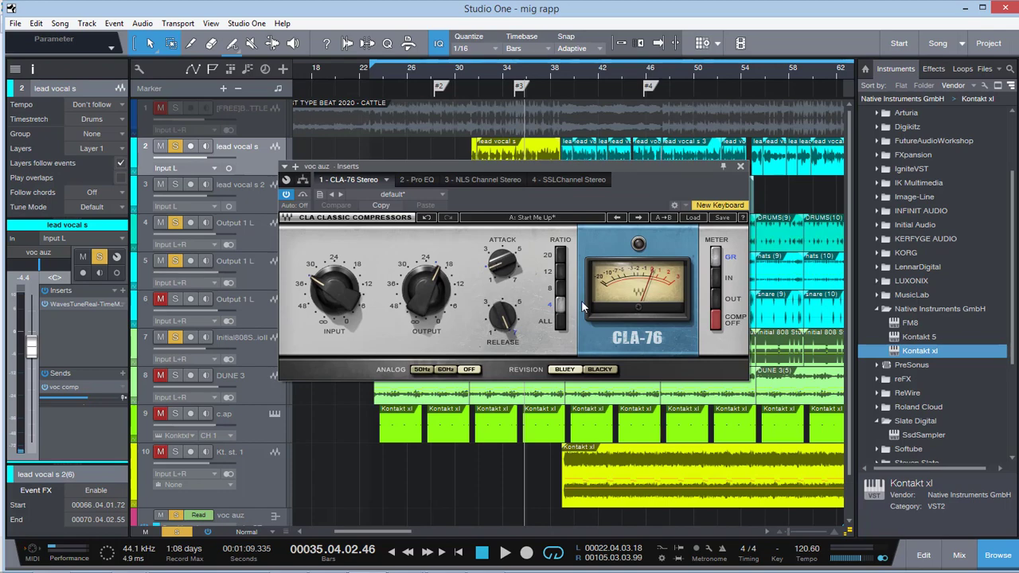
{"action": "key", "text": "F3"}
{"action": "left_click", "coordinate": [741, 166]}
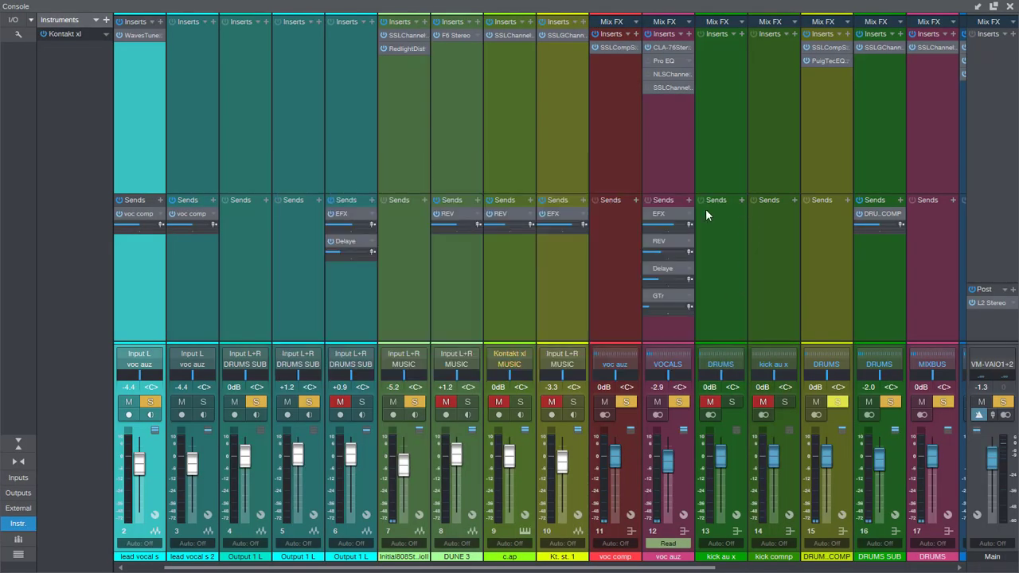
{"action": "left_click", "coordinate": [658, 60]}
{"action": "left_click_drag", "start_coordinate": [744, 98], "coordinate": [739, 127]}
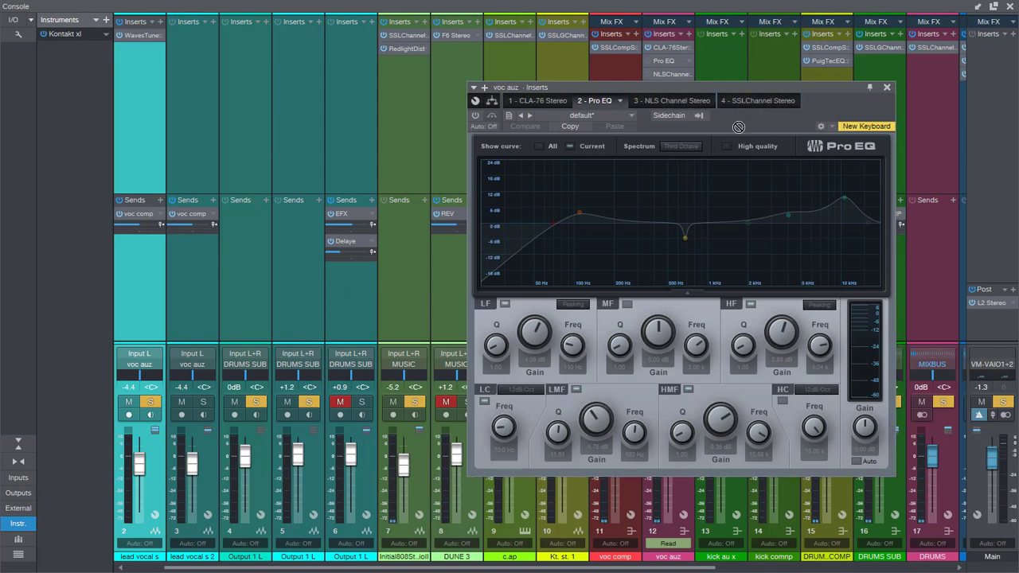
{"action": "left_click_drag", "start_coordinate": [654, 85], "coordinate": [591, 84]}
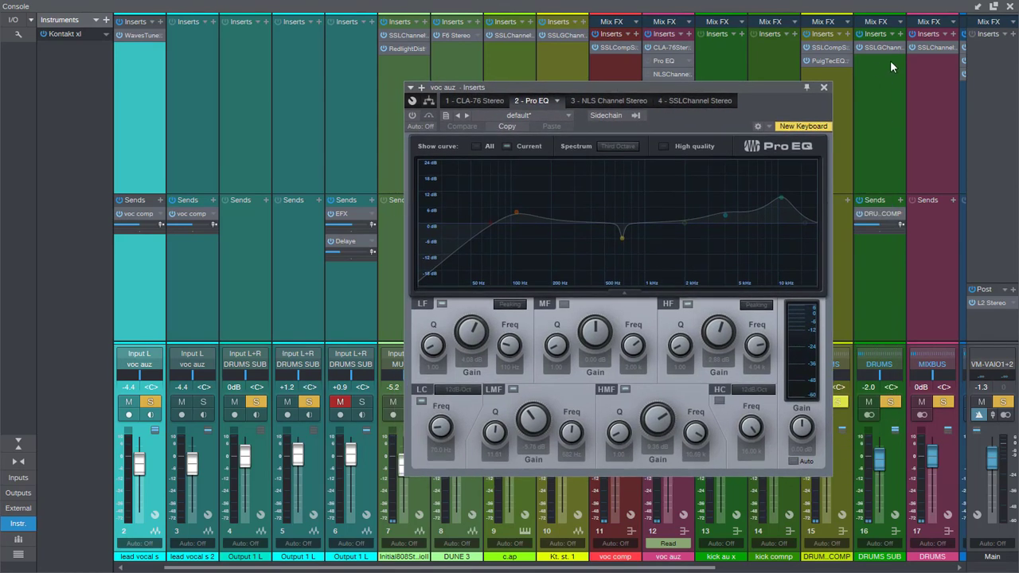
{"action": "left_click", "coordinate": [1009, 6]}
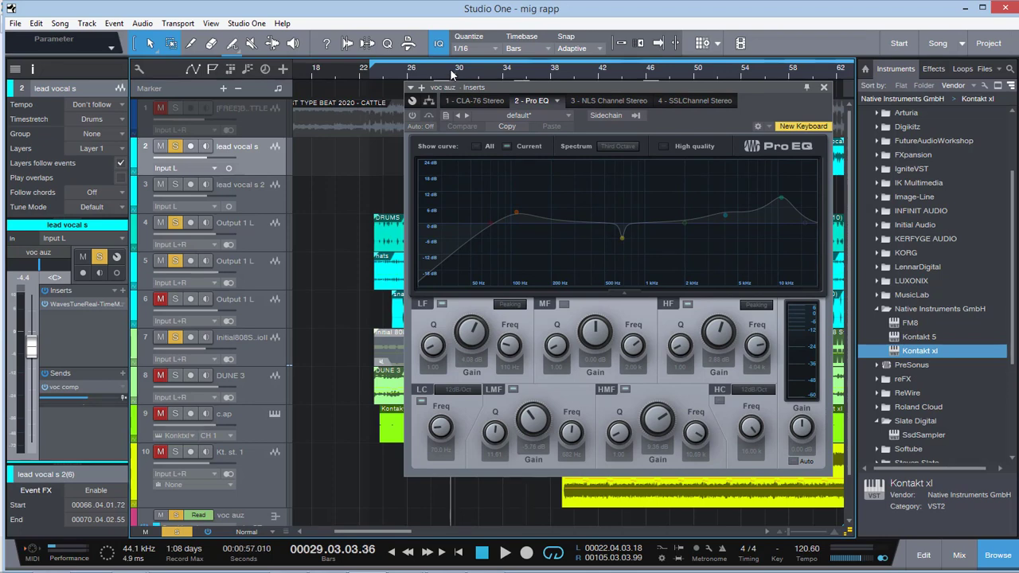
Step: Activate the Pro EQ and switch off its LF, LMF, HMF and HF bands, leaving the 70 Hz low cut on
{"action": "left_click", "coordinate": [412, 116]}
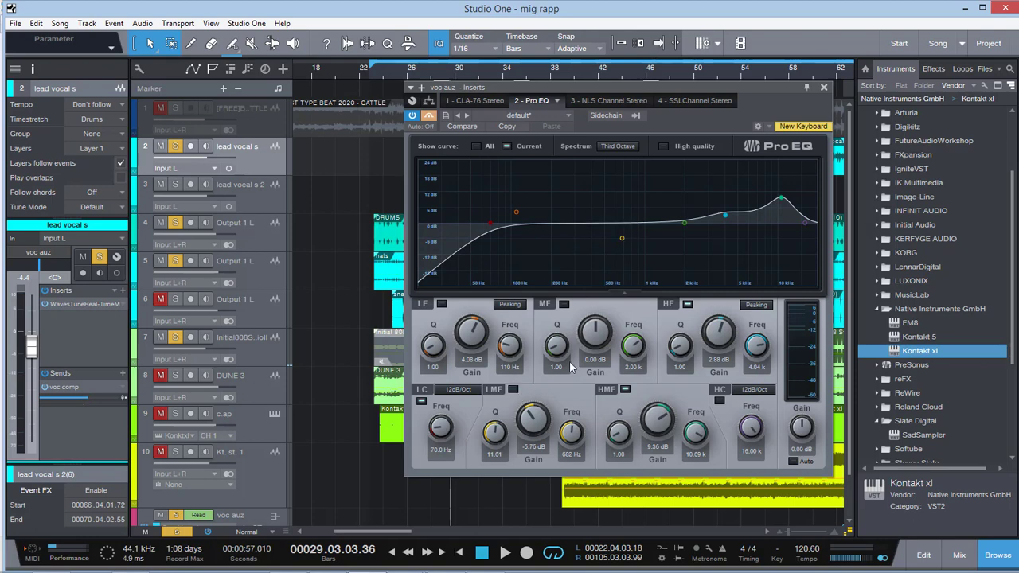
{"action": "left_click", "coordinate": [626, 390]}
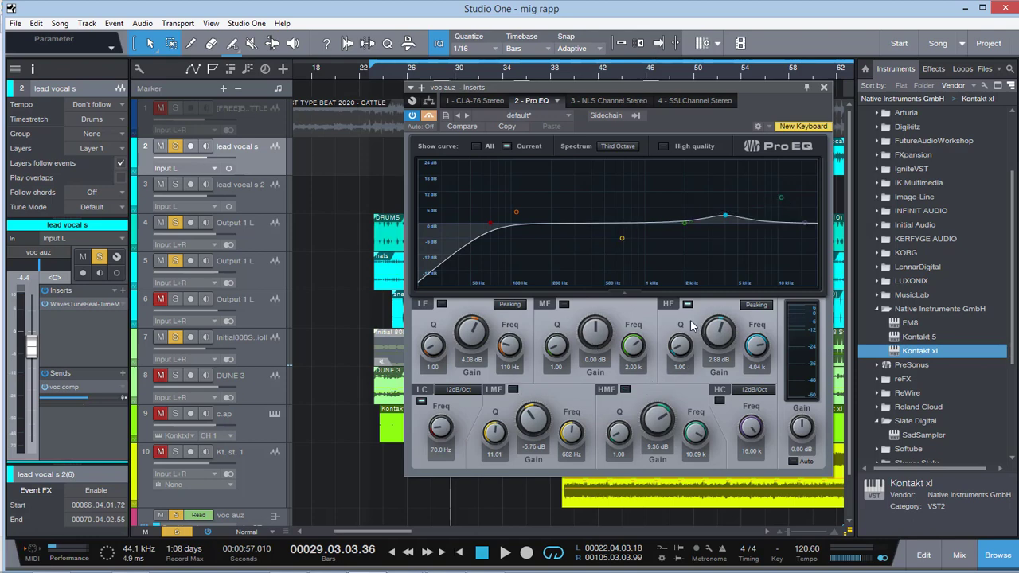
{"action": "left_click", "coordinate": [686, 304]}
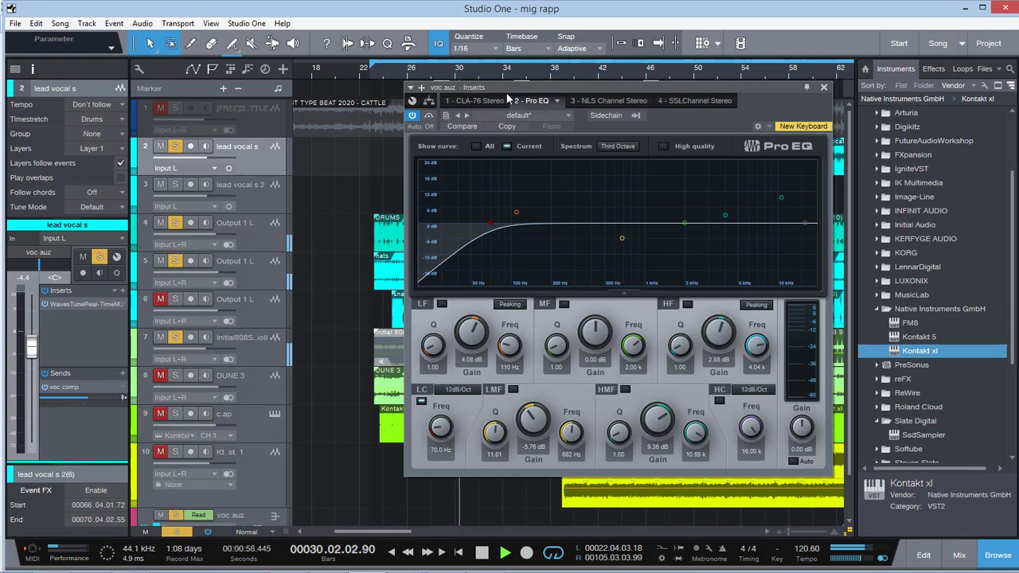
Step: Play the vocal through the low cut alone and unsolo the first two Output 1 L tracks during playback
{"action": "left_click_drag", "start_coordinate": [578, 89], "coordinate": [582, 134]}
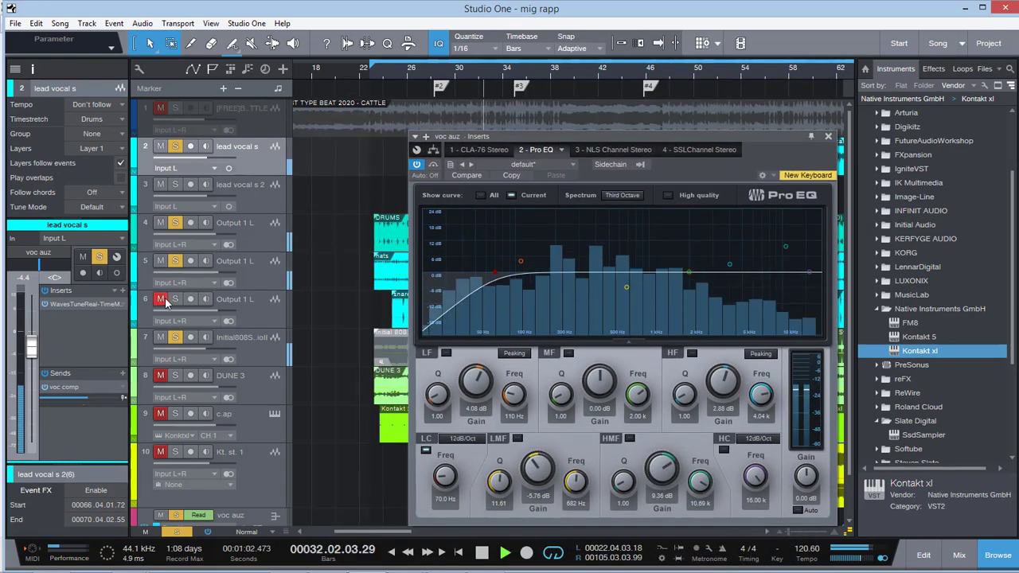
{"action": "left_click_drag", "start_coordinate": [736, 146], "coordinate": [640, 141]}
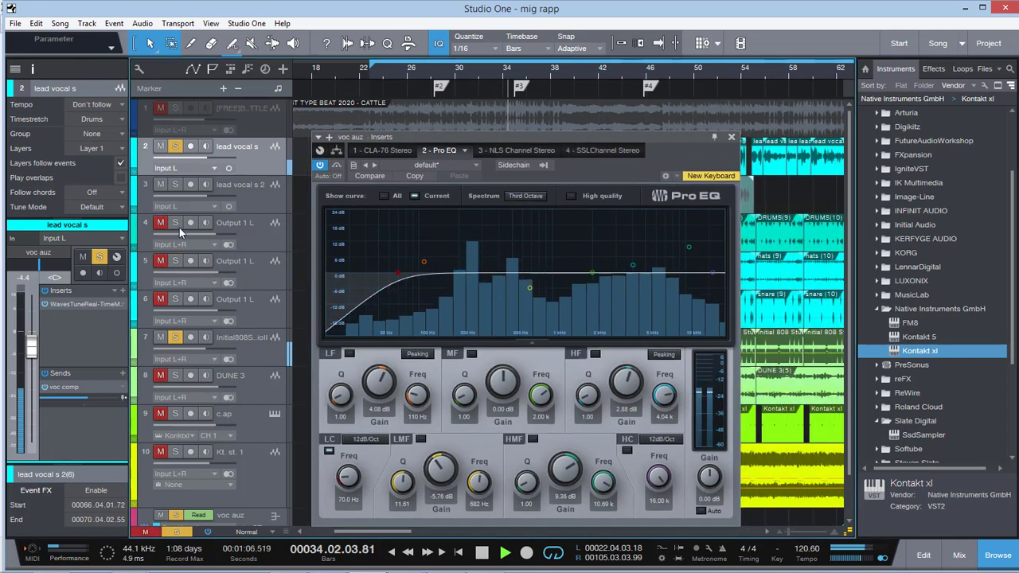
{"action": "key", "text": "space"}
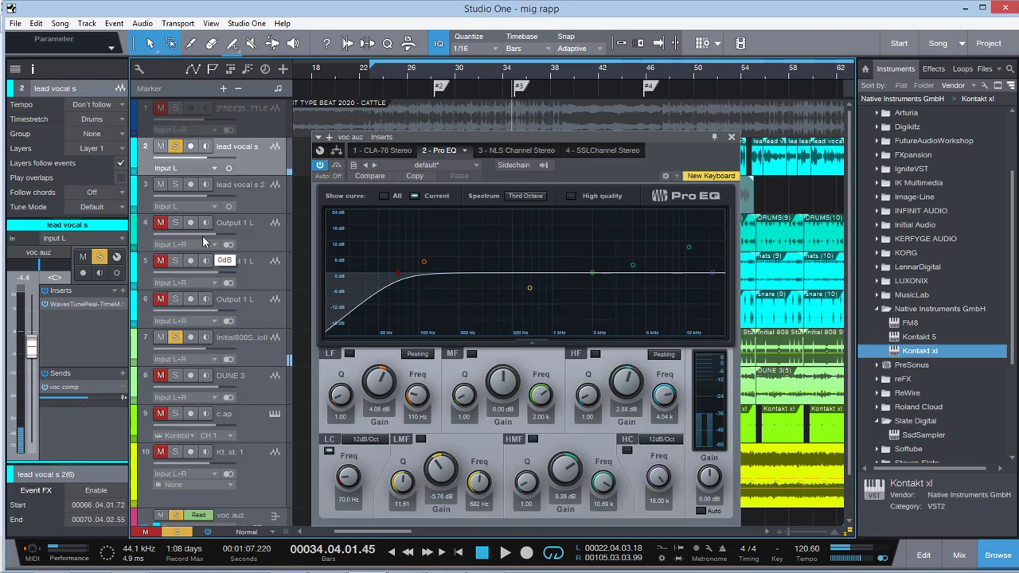
Step: Turn on the HF band of the Pro EQ and resume playback to hear its boost
{"action": "left_click", "coordinate": [595, 354]}
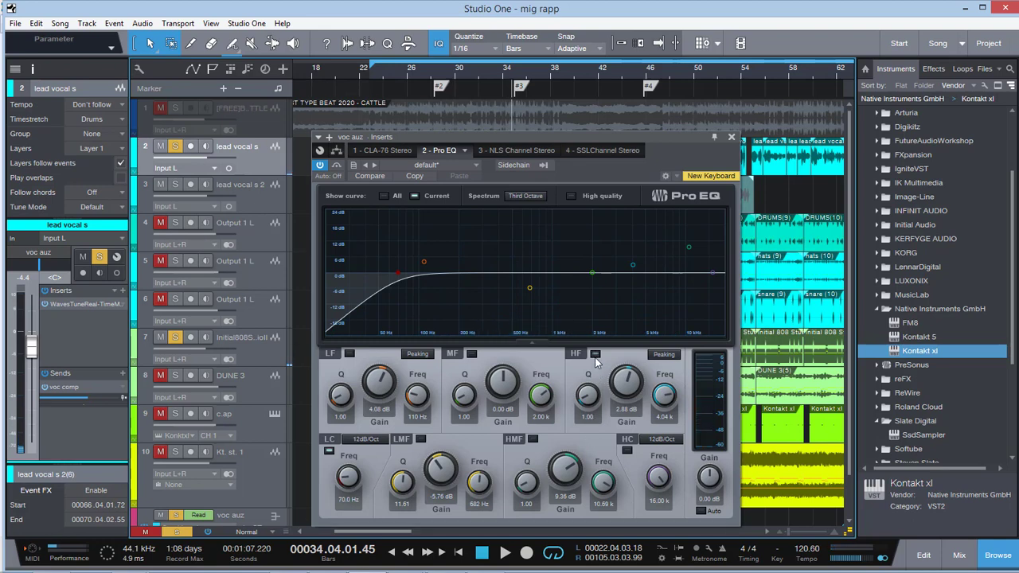
{"action": "left_click", "coordinate": [595, 356]}
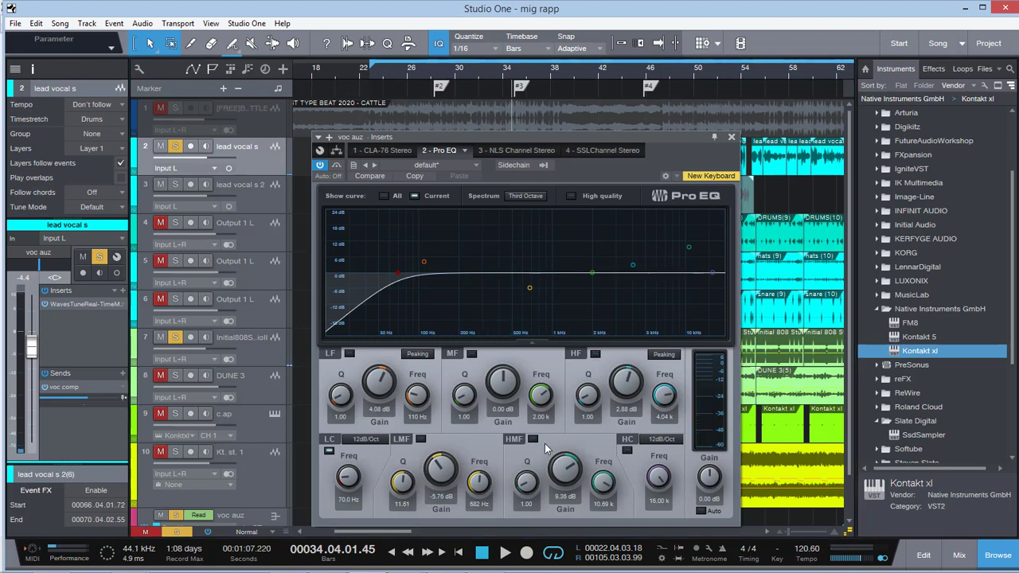
{"action": "left_click", "coordinate": [594, 355]}
{"action": "key", "text": "space"}
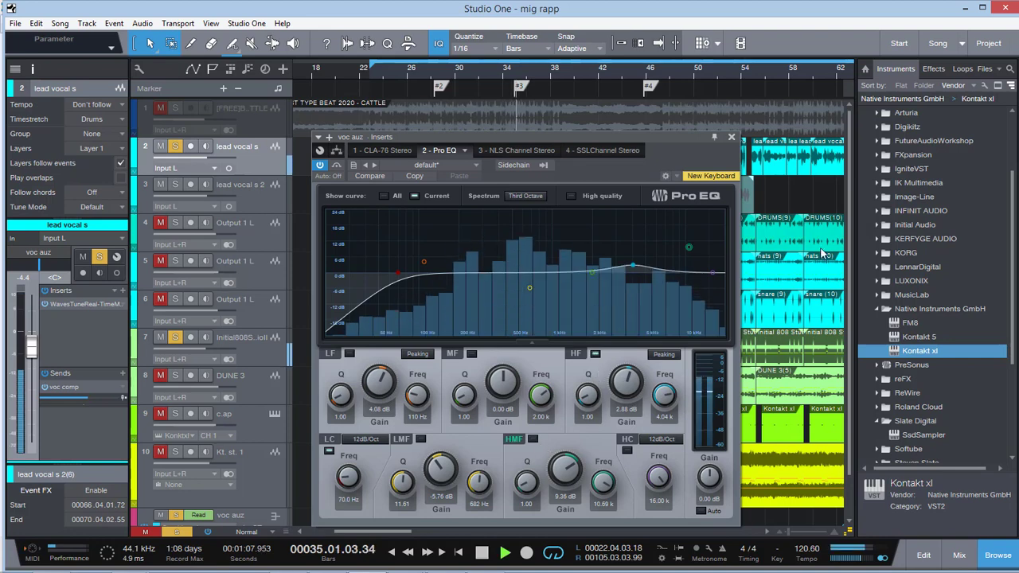
{"action": "left_click_drag", "start_coordinate": [695, 148], "coordinate": [729, 162]}
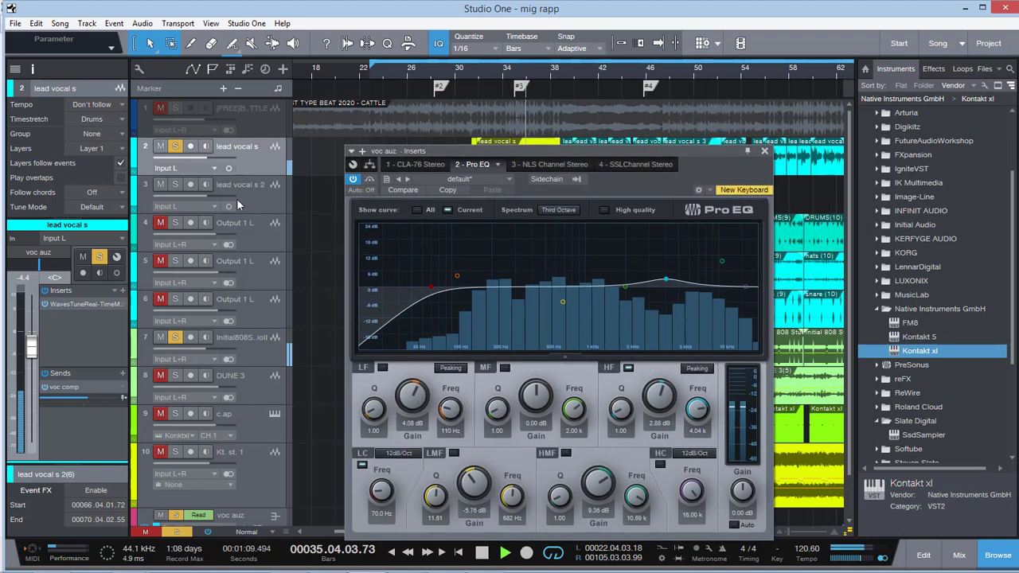
Step: Solo the first two Output 1 L tracks again and listen to the HF boost against the drums
{"action": "left_click", "coordinate": [157, 226]}
{"action": "left_click", "coordinate": [159, 262]}
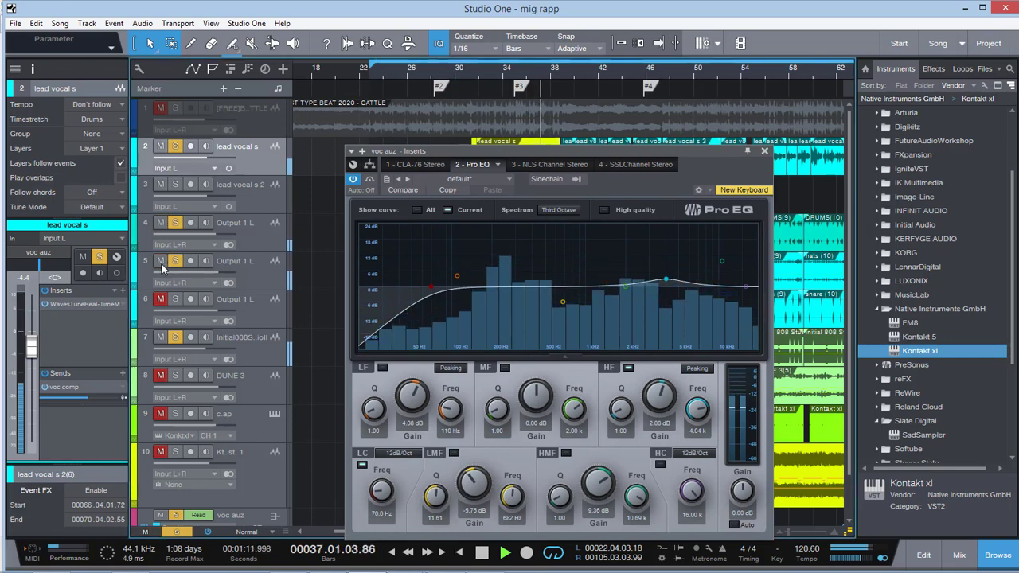
{"action": "left_click_drag", "start_coordinate": [694, 154], "coordinate": [662, 143]}
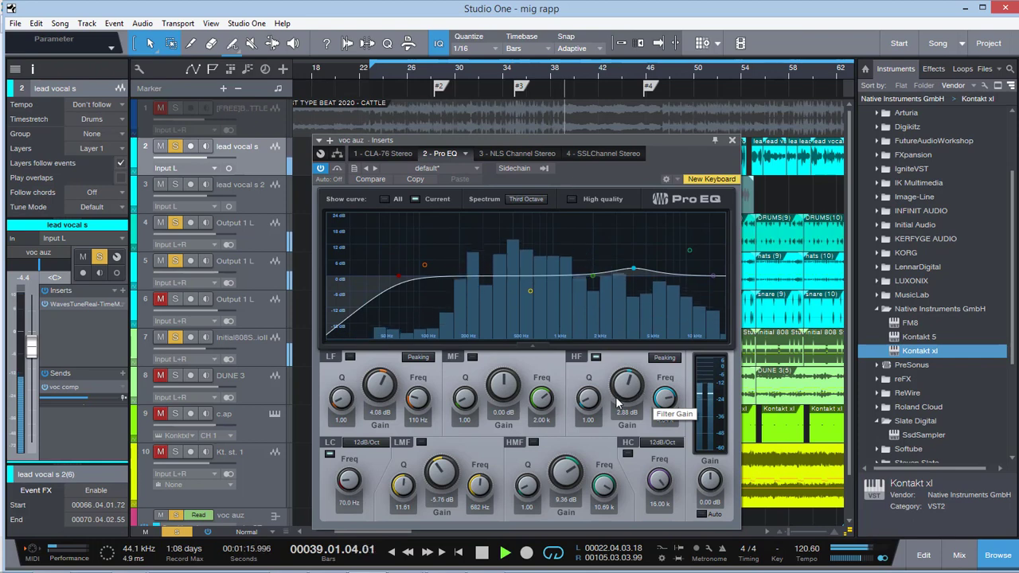
{"action": "key", "text": "space"}
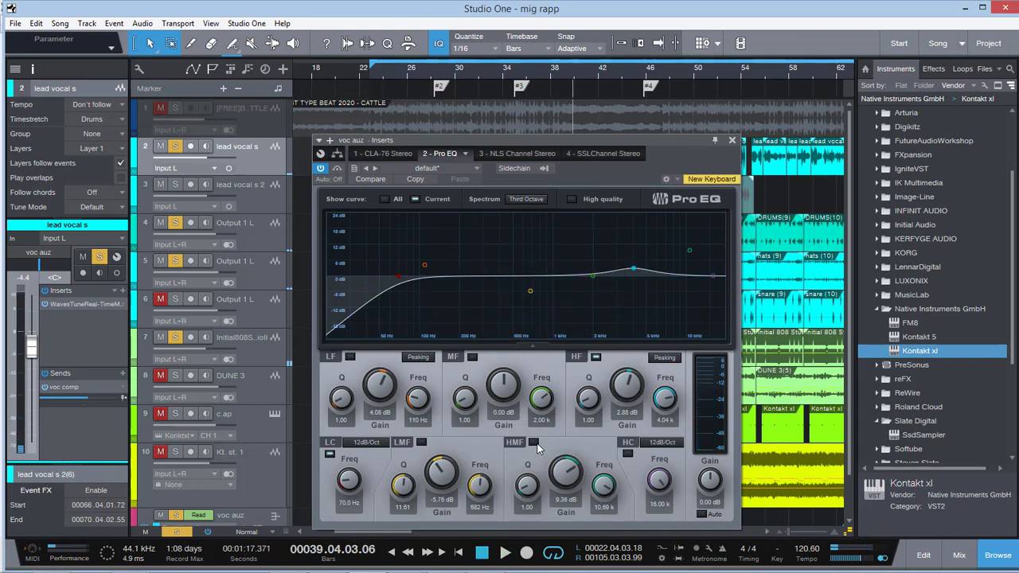
Step: Turn on the HMF band of the Pro EQ and play the vocal with the drums to hear the high boost
{"action": "key", "text": "space"}
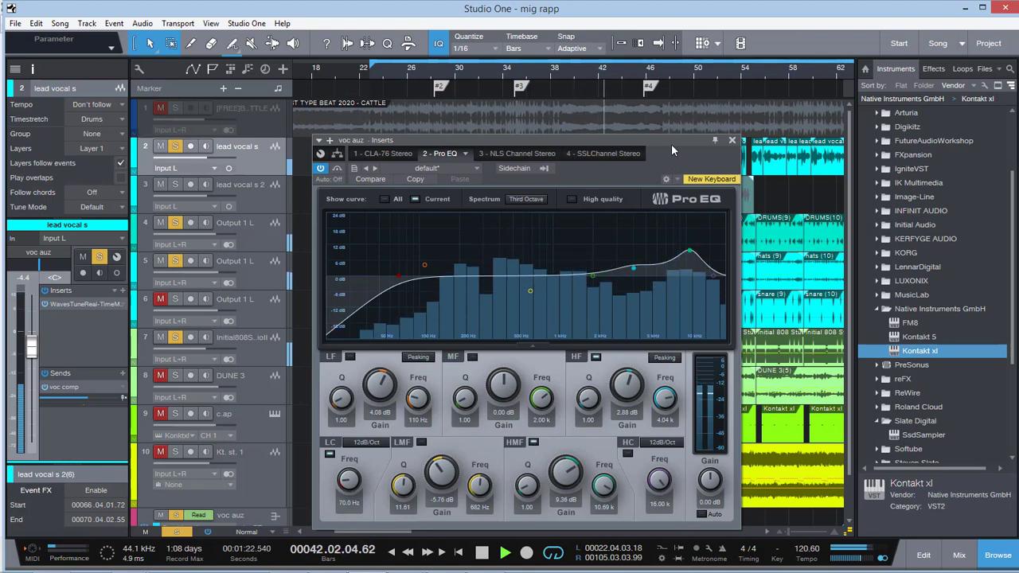
{"action": "left_click_drag", "start_coordinate": [671, 144], "coordinate": [652, 126]}
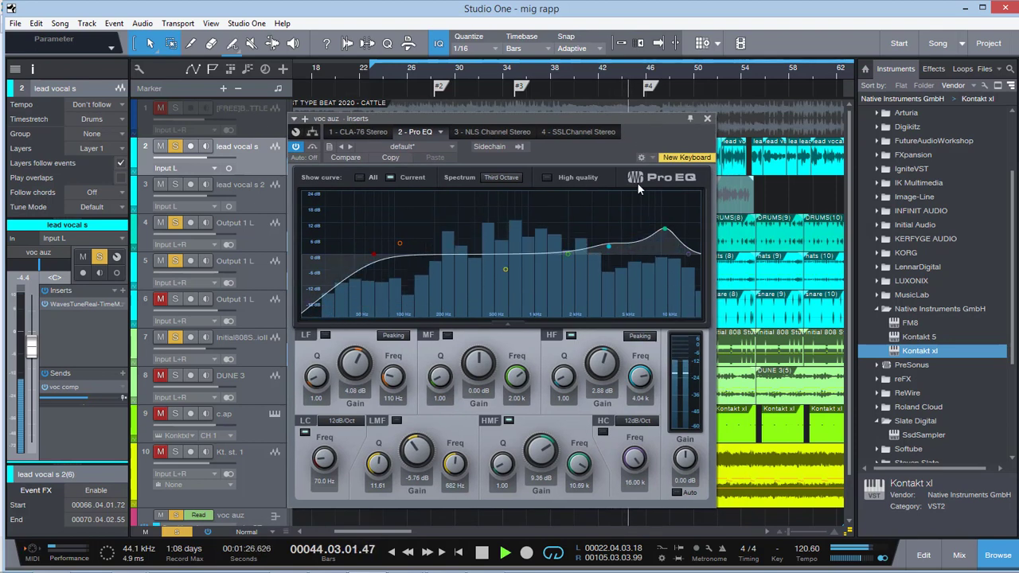
{"action": "key", "text": "space"}
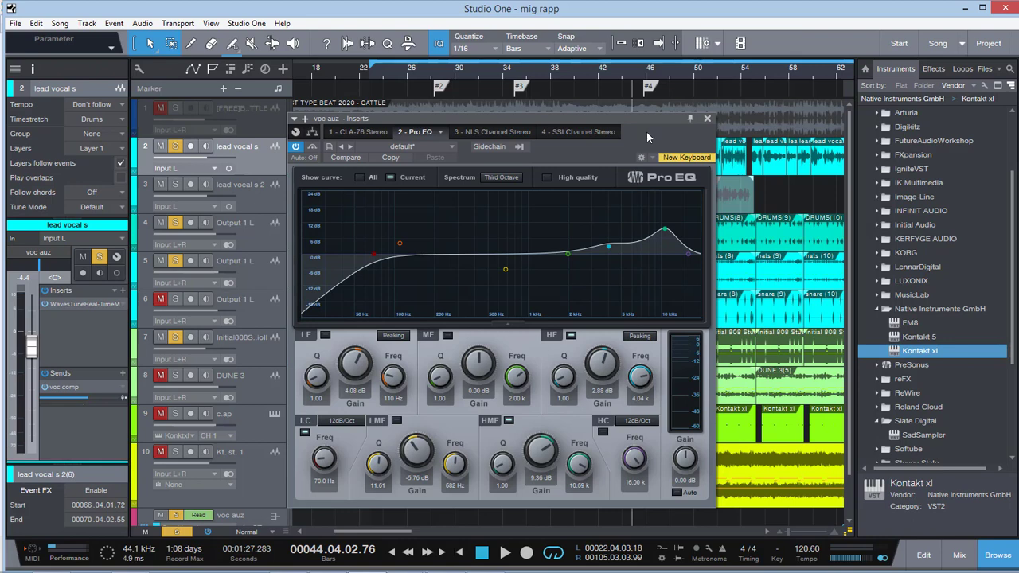
{"action": "left_click_drag", "start_coordinate": [639, 128], "coordinate": [686, 147]}
{"action": "key", "text": "space"}
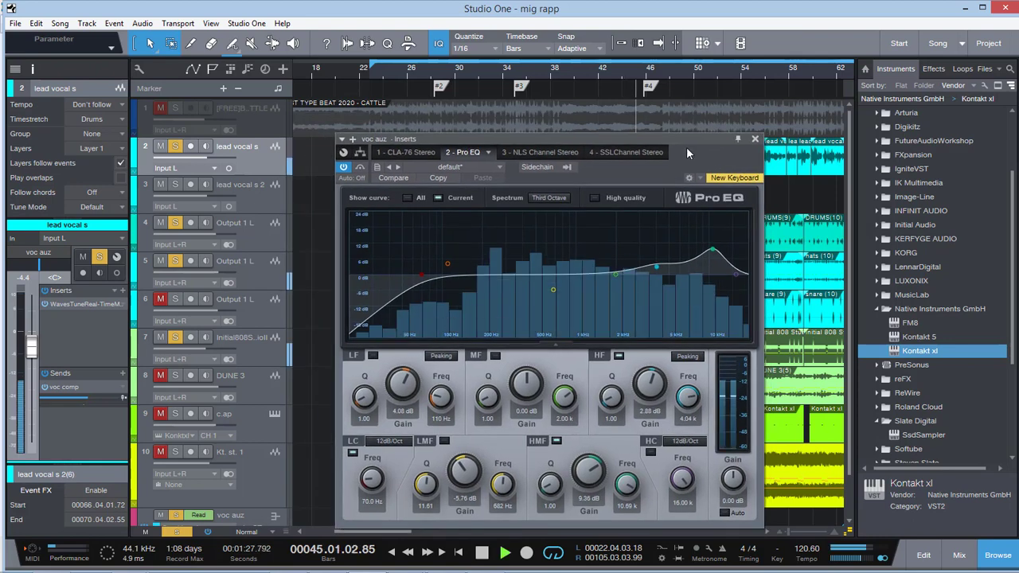
Step: Audition the Pro EQ's MF band during playback, switch it off again and turn on the LMF band
{"action": "key", "text": "space"}
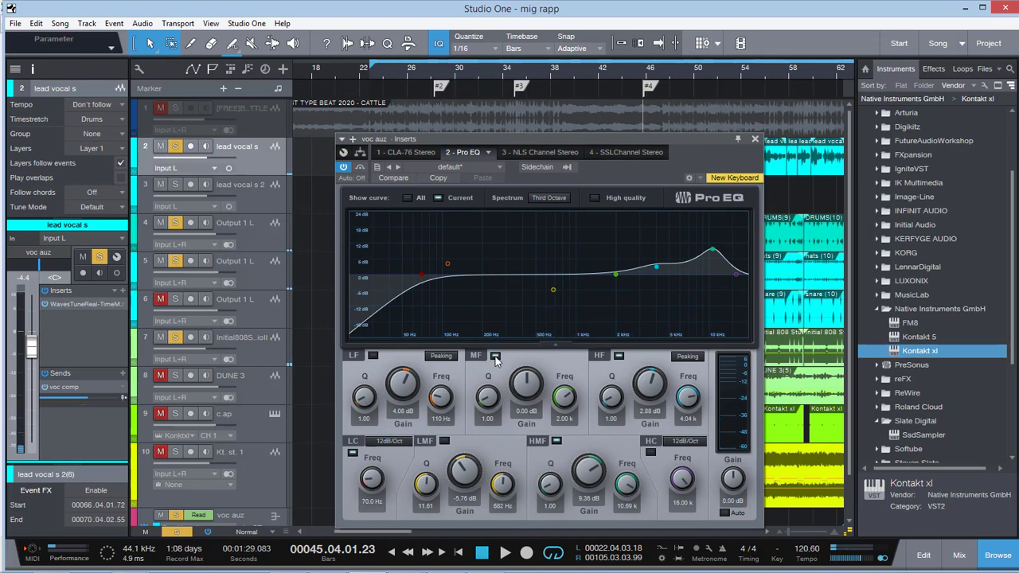
{"action": "key", "text": "space"}
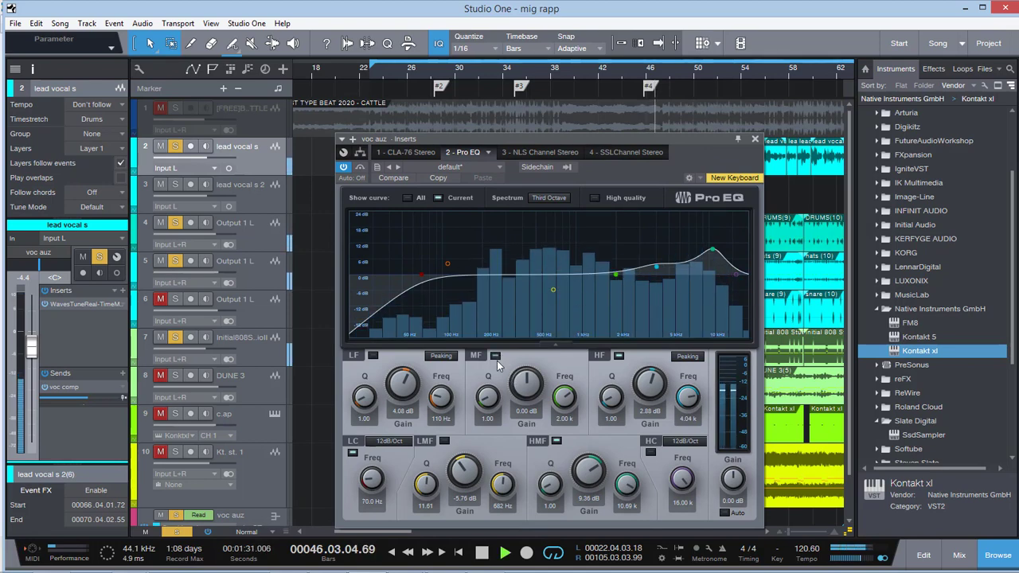
{"action": "left_click", "coordinate": [444, 441]}
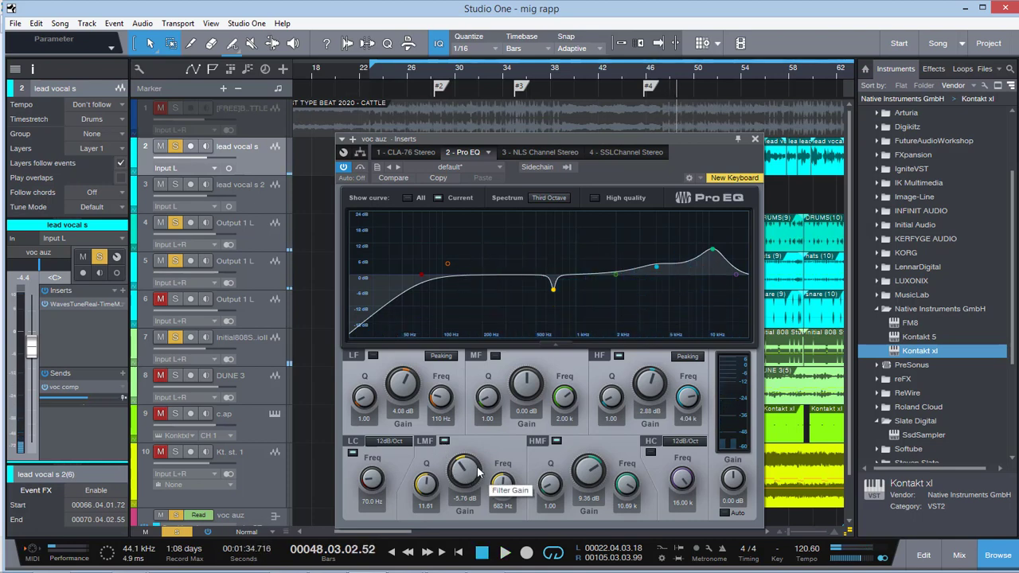
Step: Boost the LMF gain to 24 dB during playback to expose the resonance, and undo the boost
{"action": "key", "text": "space"}
{"action": "left_click_drag", "start_coordinate": [478, 473], "coordinate": [462, 366]}
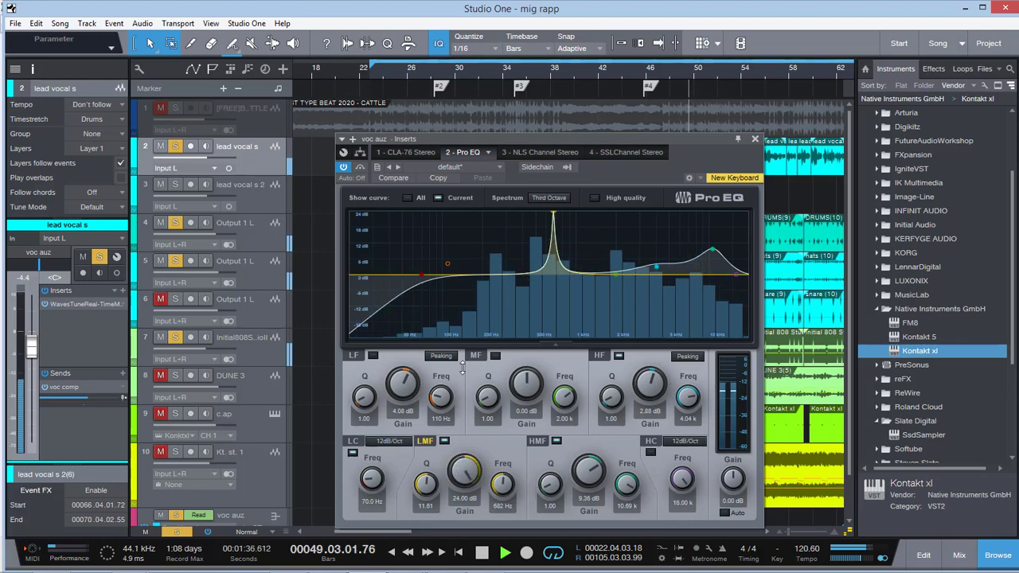
{"action": "key", "text": "ctrl+z"}
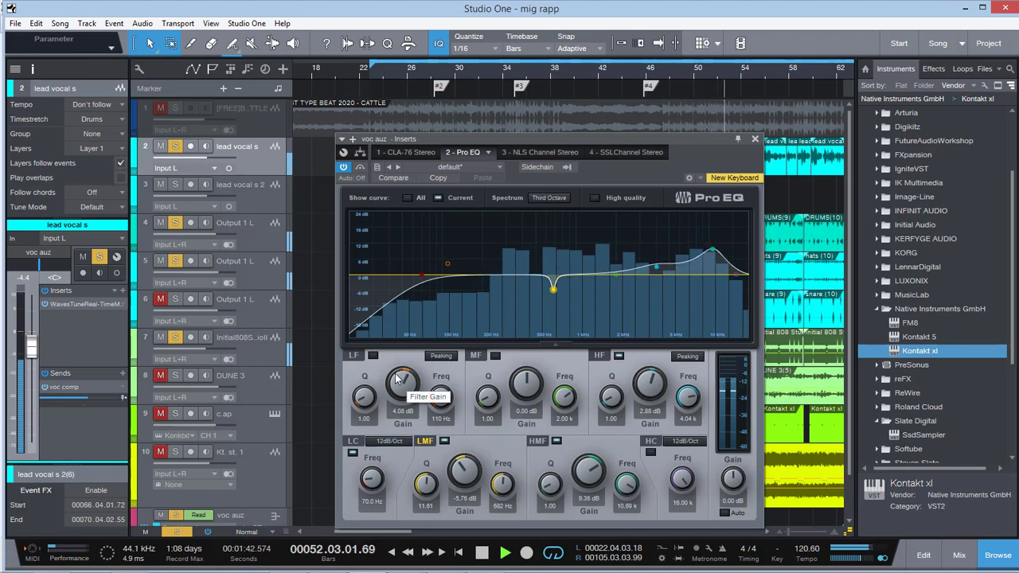
{"action": "key", "text": "space"}
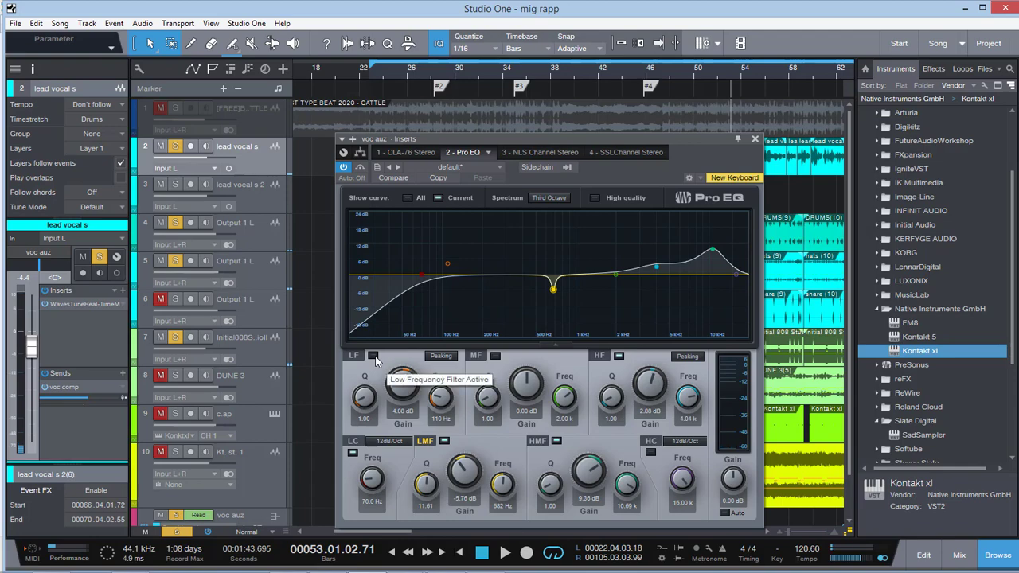
Step: Move the Pro EQ window clear of the vocal clips and play the song from bar 40 through the equalised vocal
{"action": "left_click_drag", "start_coordinate": [626, 140], "coordinate": [631, 229]}
{"action": "left_click", "coordinate": [579, 73]}
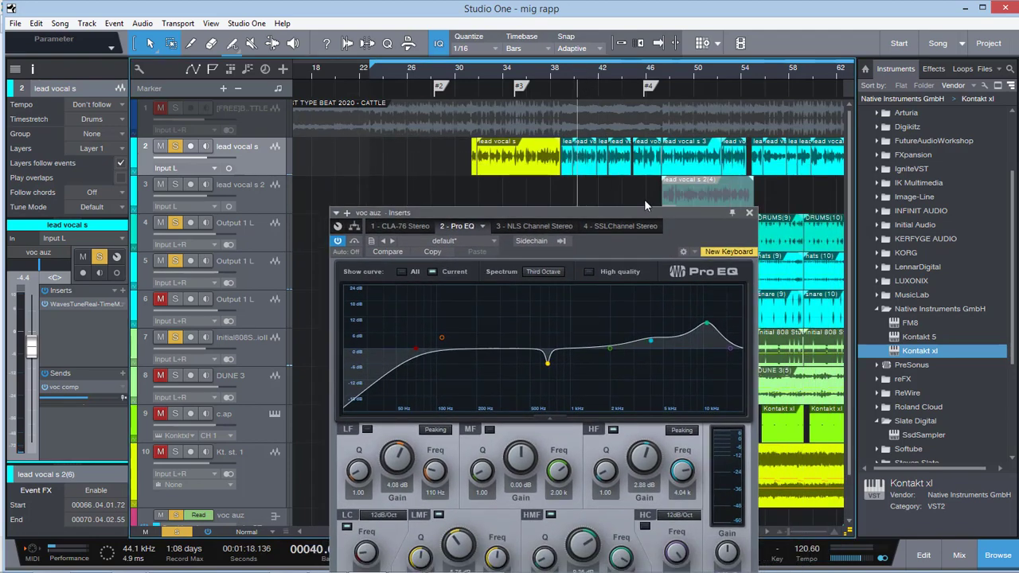
{"action": "left_click_drag", "start_coordinate": [689, 217], "coordinate": [674, 200]}
{"action": "key", "text": "space"}
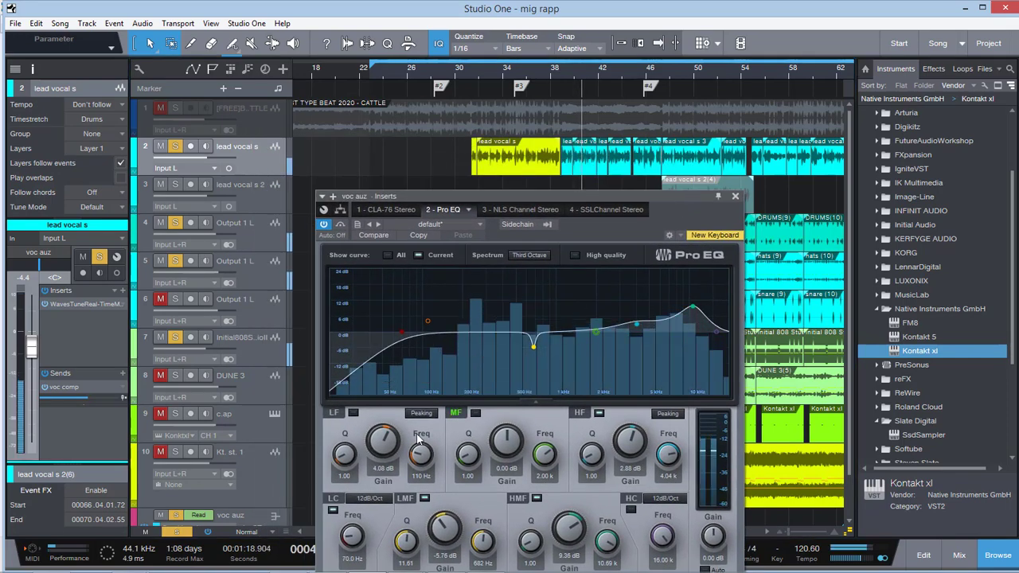
Step: Mute the drums, hats and 808 tracks and compare the solo vocal with the Pro EQ bypassed
{"action": "left_click", "coordinate": [160, 261]}
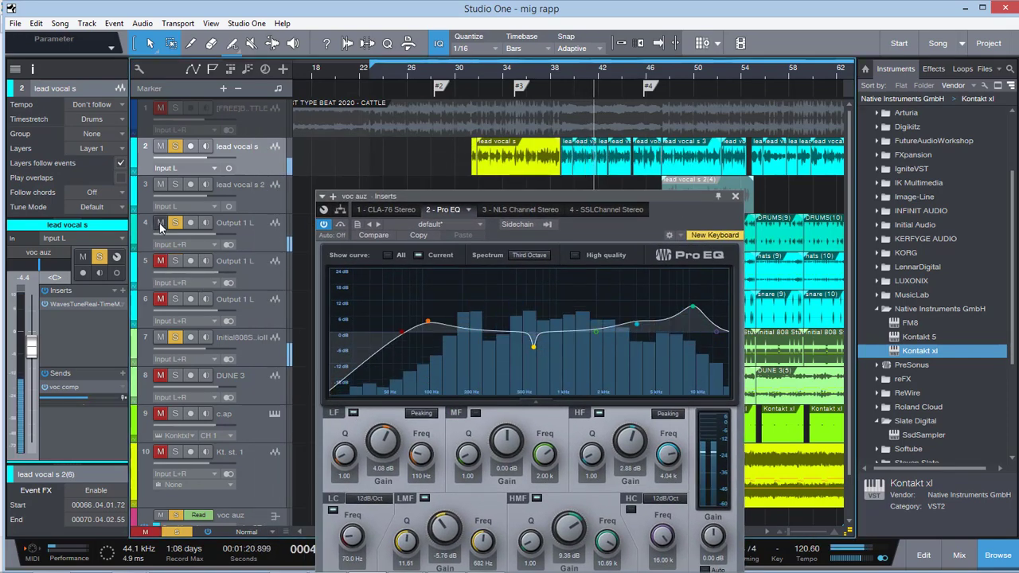
{"action": "left_click", "coordinate": [160, 223]}
{"action": "left_click", "coordinate": [160, 337]}
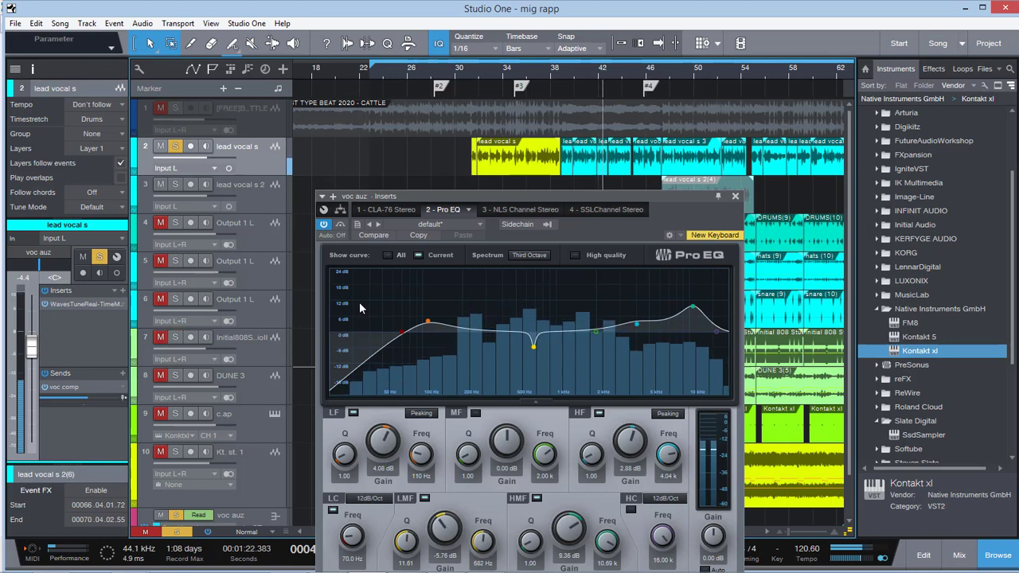
{"action": "left_click", "coordinate": [339, 226]}
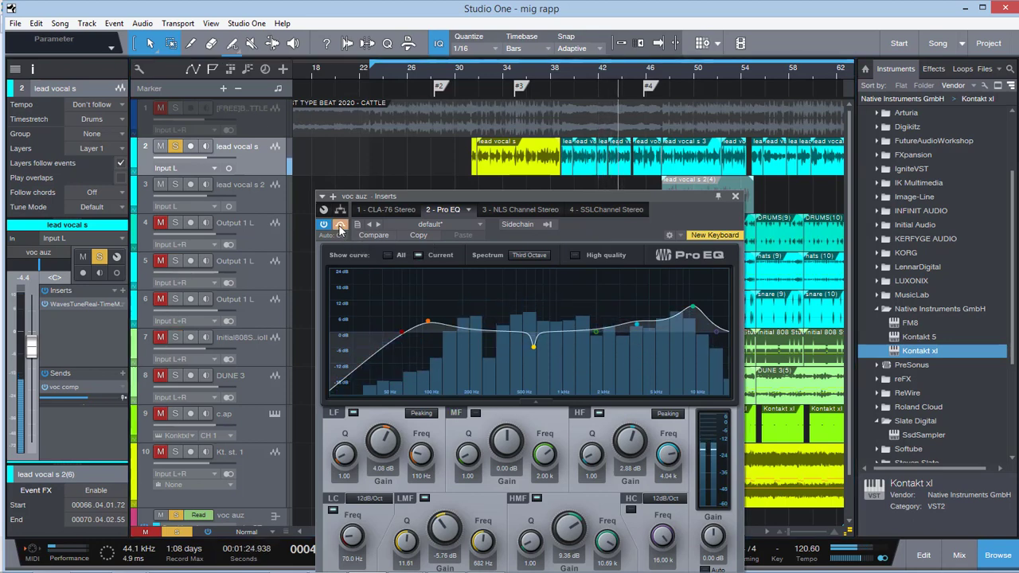
Step: Show the voc auz SSLChannel Stereo insert, move its window off the track list and solo the drums, hats and snare tracks
{"action": "left_click", "coordinate": [603, 211]}
{"action": "left_click_drag", "start_coordinate": [551, 198], "coordinate": [707, 164]}
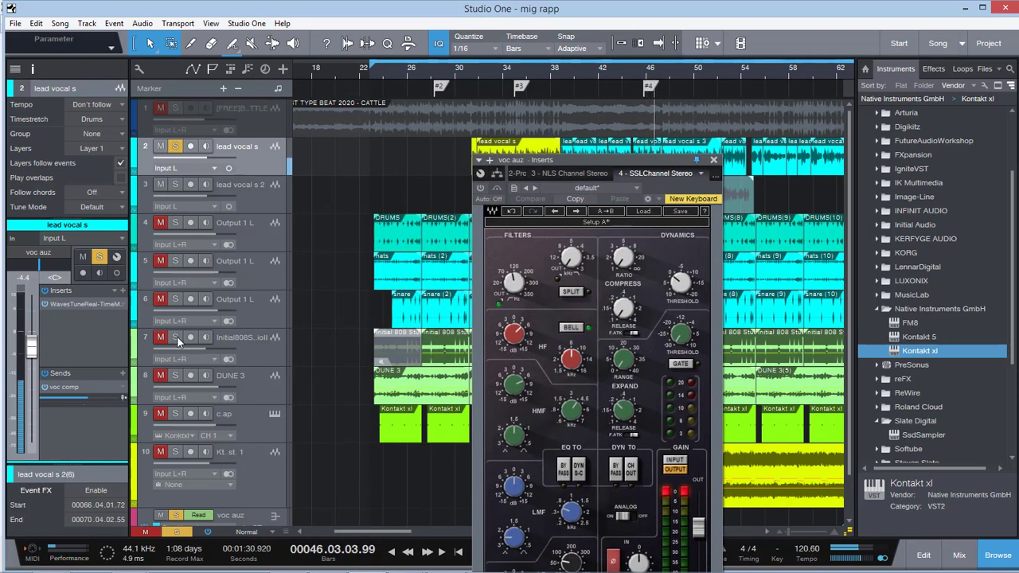
{"action": "left_click", "coordinate": [175, 298]}
{"action": "left_click", "coordinate": [175, 260]}
{"action": "left_click", "coordinate": [175, 222]}
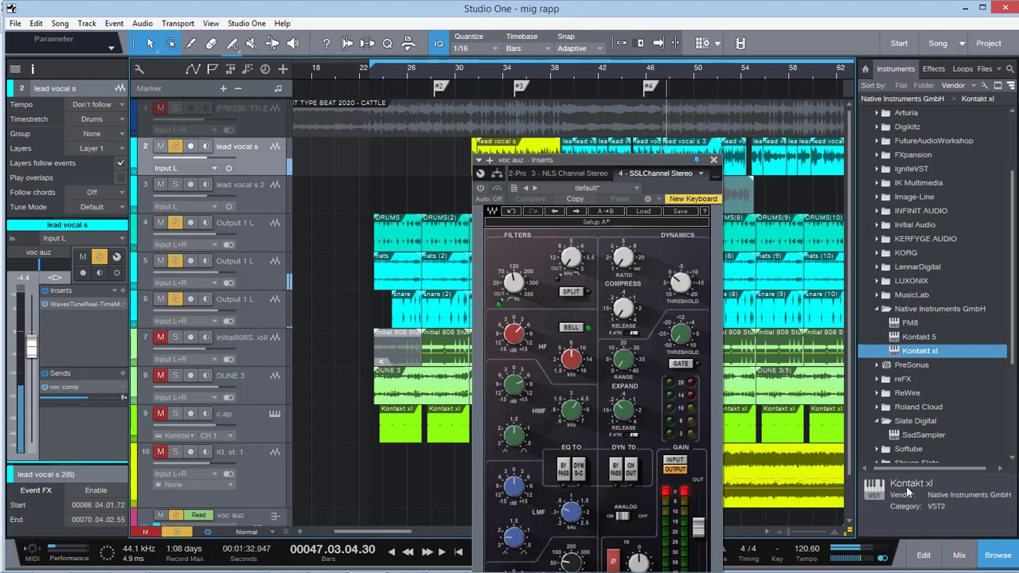
Step: Compare the voc auz Pro EQ curve with the SSLChannel's HF settings in the mixing console
{"action": "left_click", "coordinate": [959, 555]}
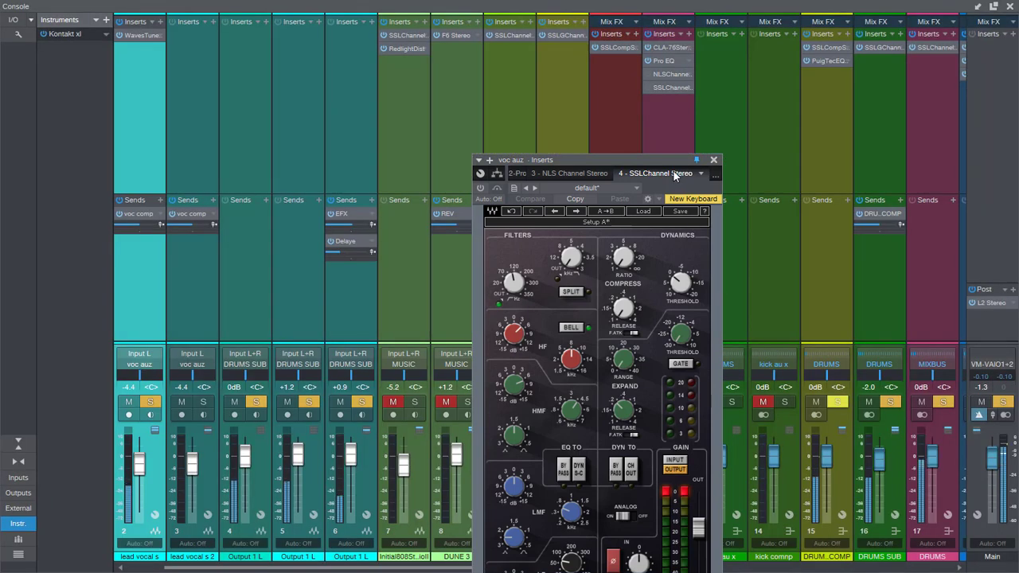
{"action": "left_click_drag", "start_coordinate": [586, 159], "coordinate": [333, 96]}
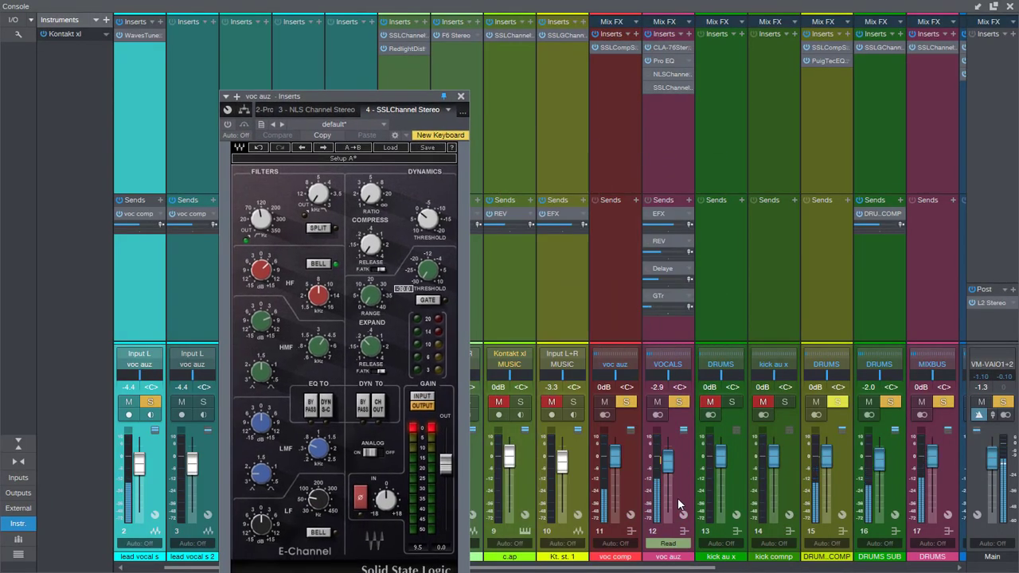
{"action": "left_click", "coordinate": [663, 61]}
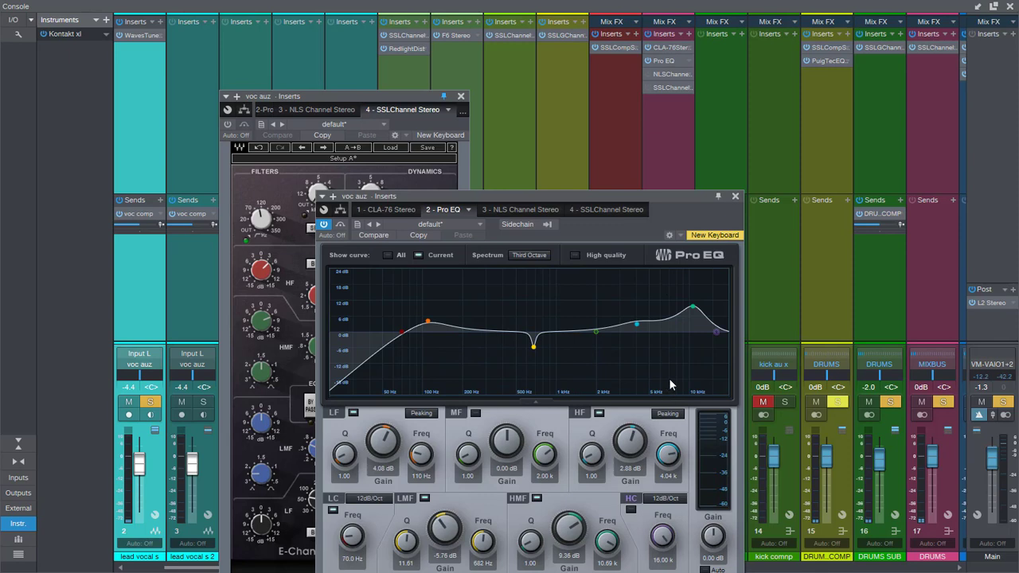
{"action": "left_click", "coordinate": [735, 197]}
{"action": "left_click_drag", "start_coordinate": [418, 101], "coordinate": [453, 87]}
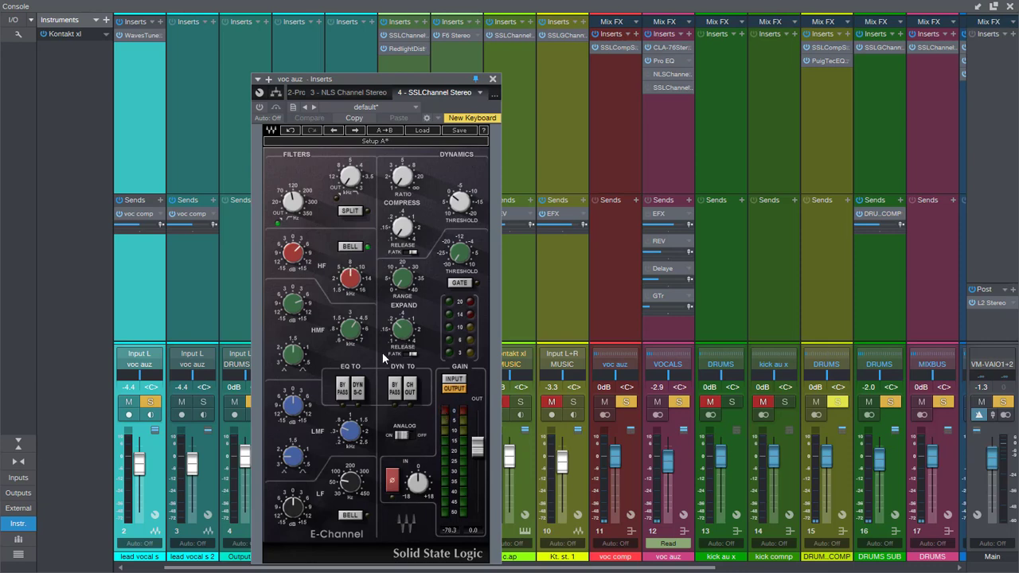
{"action": "left_click", "coordinate": [298, 253]}
{"action": "left_click", "coordinate": [661, 60]}
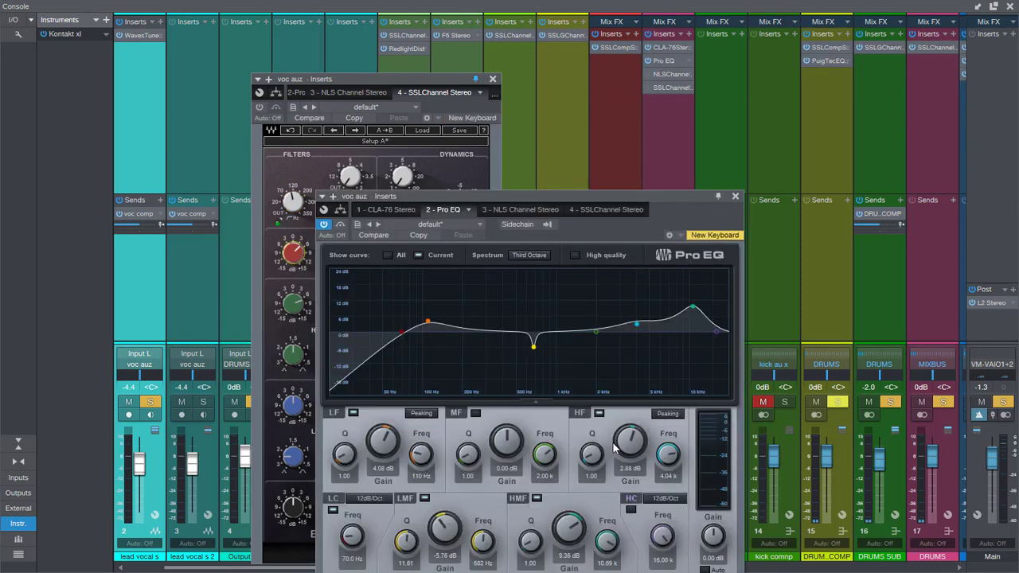
{"action": "left_click", "coordinate": [735, 195]}
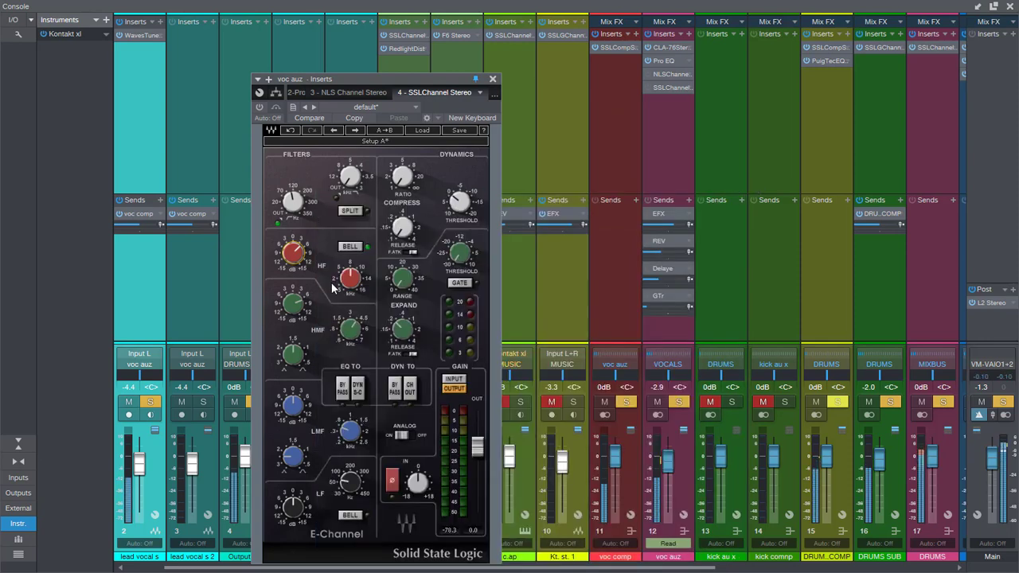
Step: Turn on the SSLChannel on voc auz, return to the arrangement and play the vocal with the drums
{"action": "left_click", "coordinate": [259, 107]}
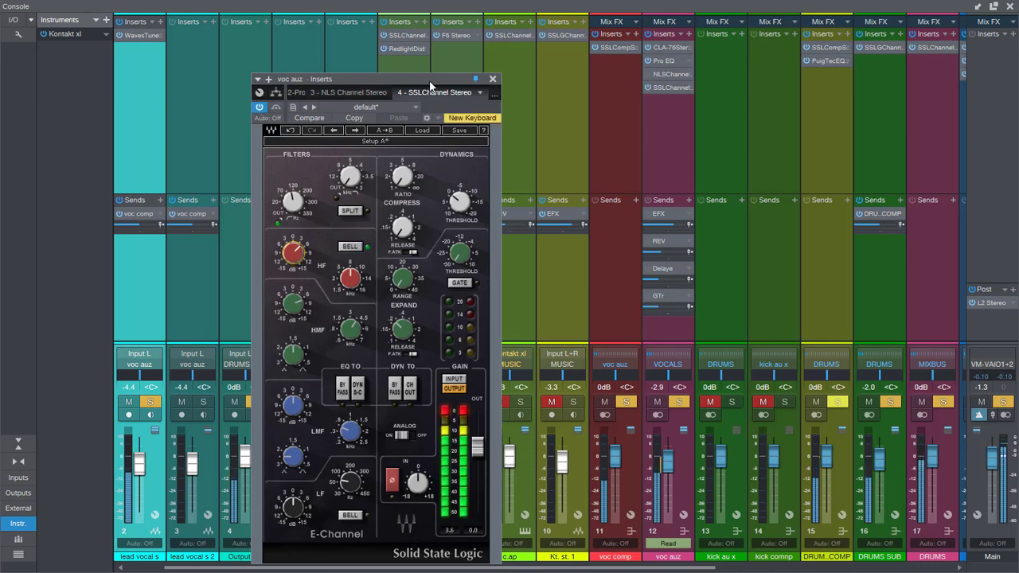
{"action": "left_click_drag", "start_coordinate": [432, 79], "coordinate": [531, 99]}
{"action": "left_click", "coordinate": [1010, 7]}
{"action": "key", "text": "space"}
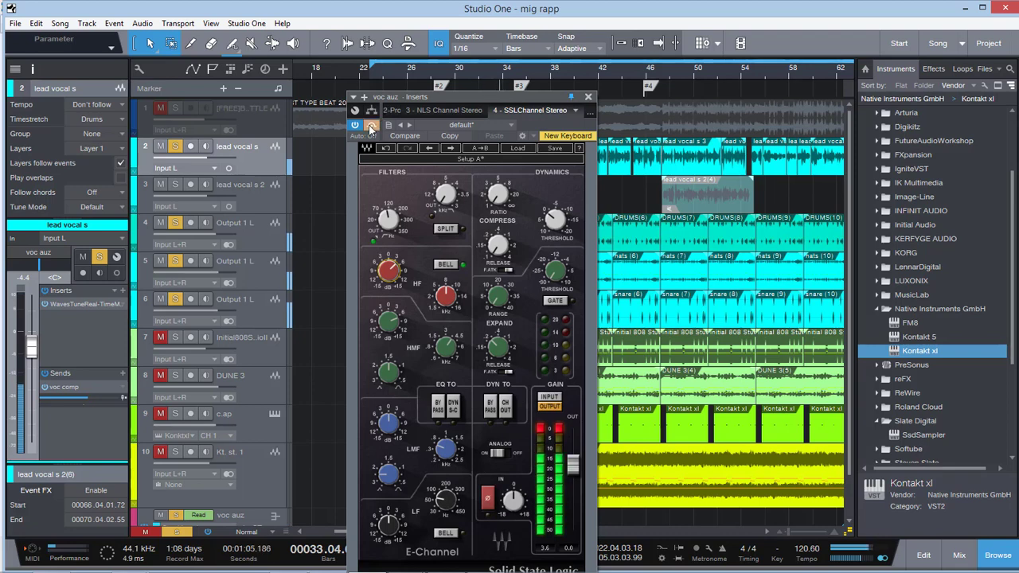
Step: Check the SSLChannel's HMF frequency and gain during playback and close the plug-in window
{"action": "left_click", "coordinate": [441, 344]}
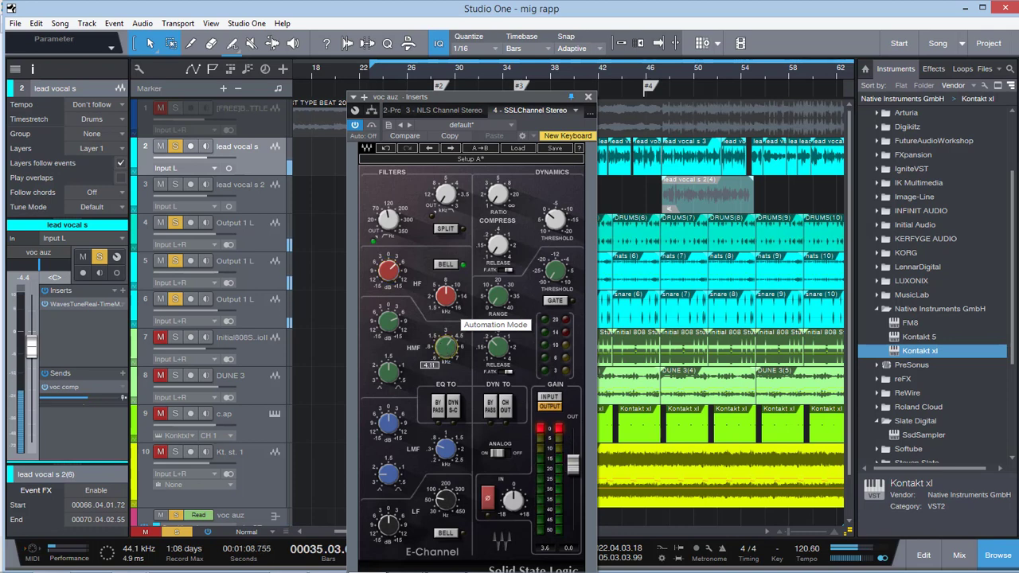
{"action": "left_click", "coordinate": [390, 322]}
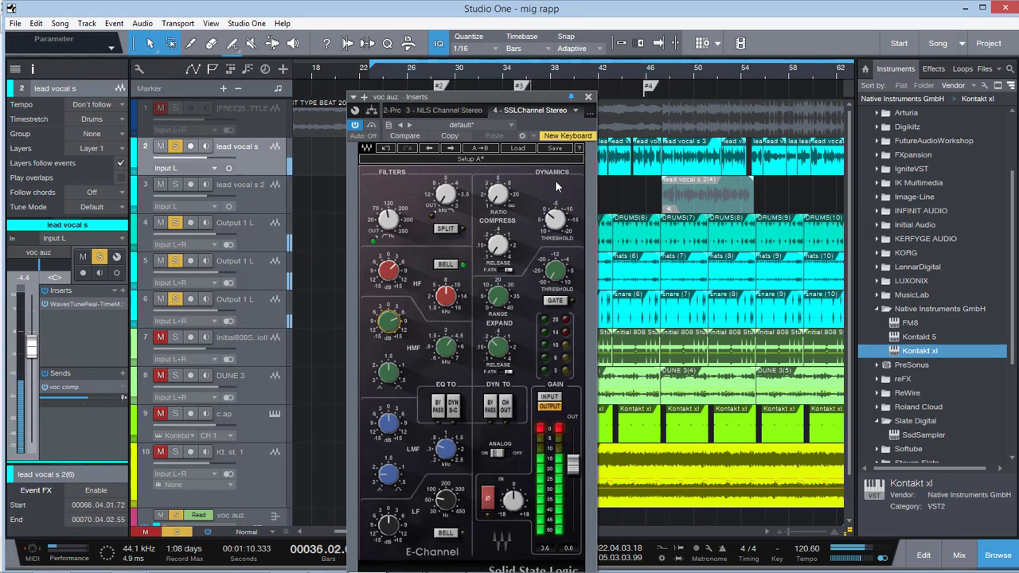
{"action": "left_click", "coordinate": [588, 98]}
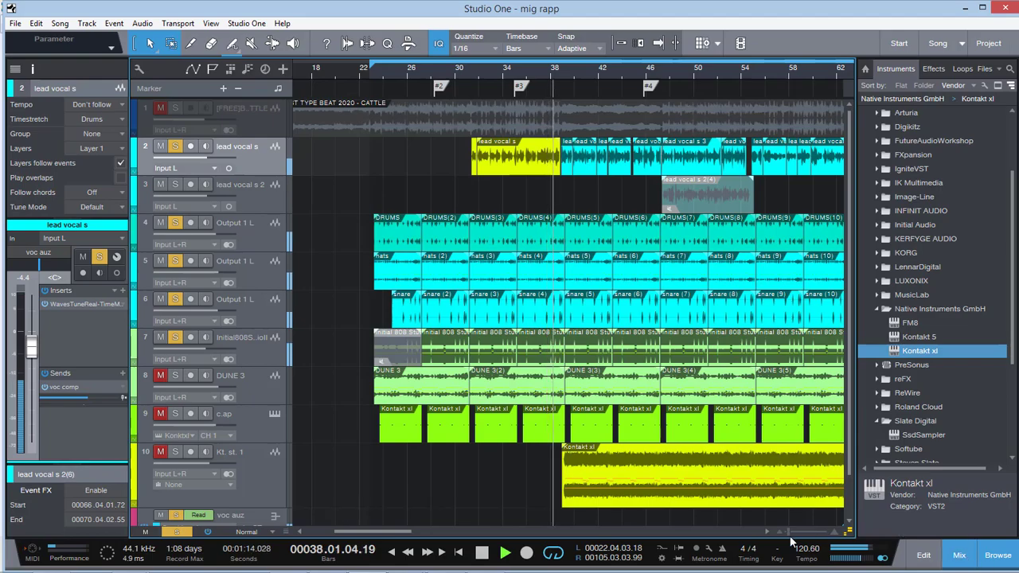
Step: Turn on the NLS Channel insert on voc auz and compare the playback with it bypassed
{"action": "key", "text": "F3"}
{"action": "scroll", "coordinate": [713, 561], "scroll_direction": "right", "scroll_amount": 3}
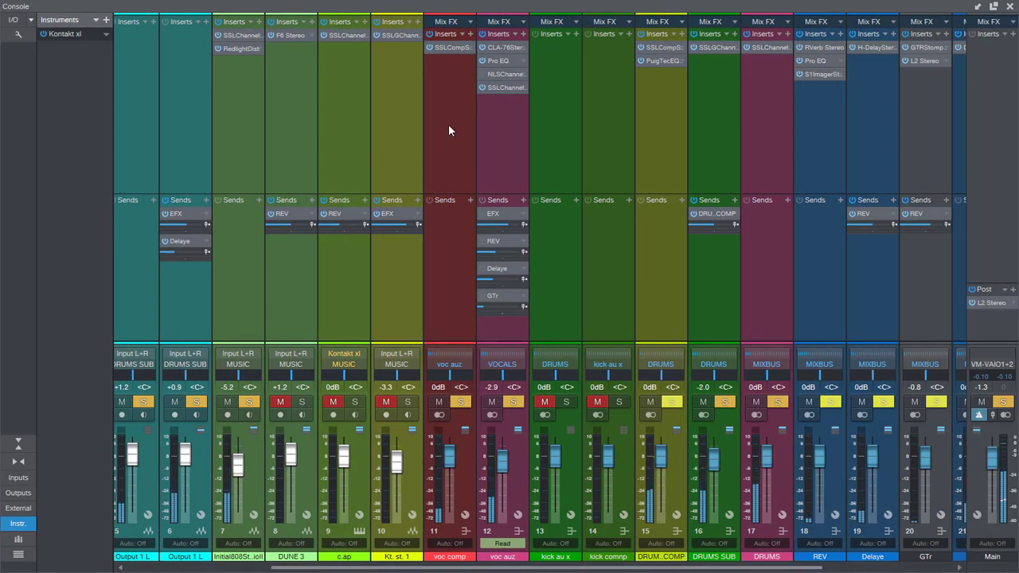
{"action": "left_click", "coordinate": [493, 74]}
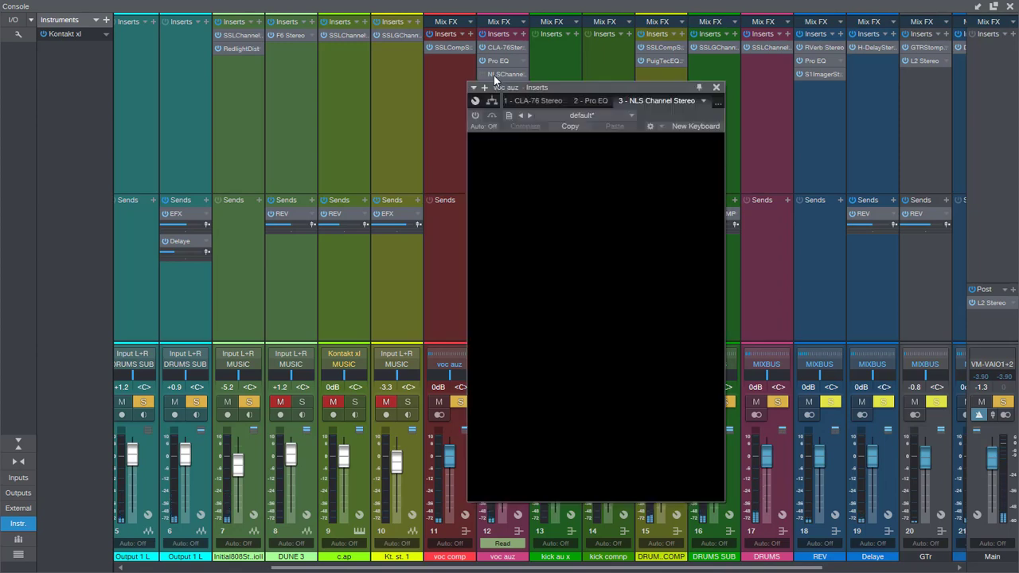
{"action": "left_click_drag", "start_coordinate": [635, 89], "coordinate": [528, 86]}
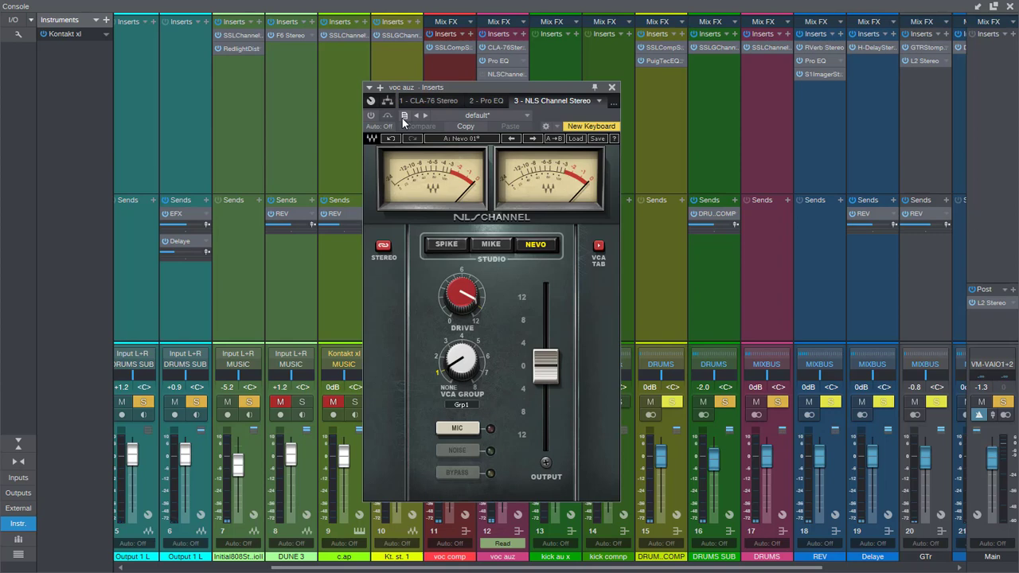
{"action": "left_click", "coordinate": [372, 117]}
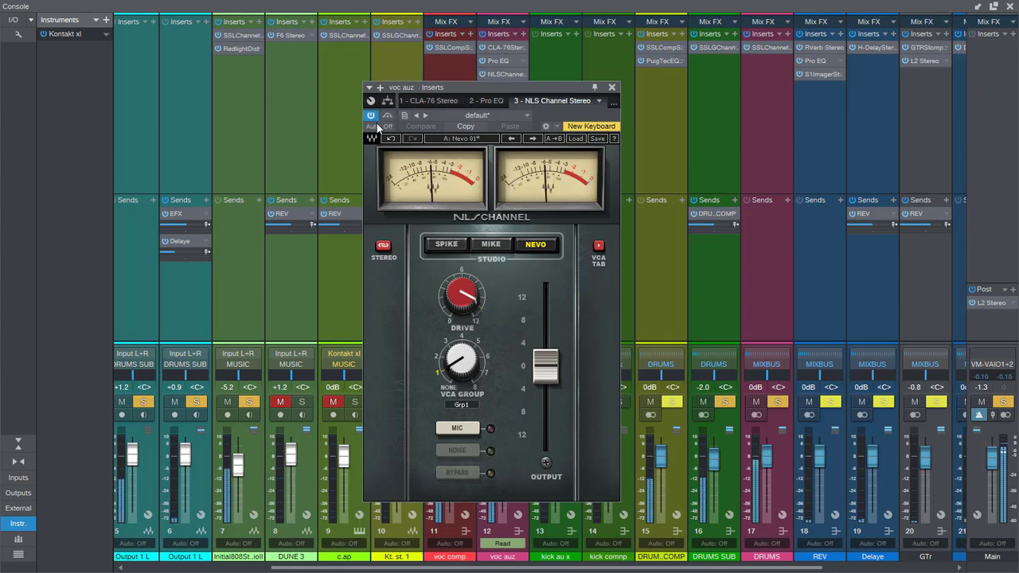
{"action": "left_click", "coordinate": [387, 116]}
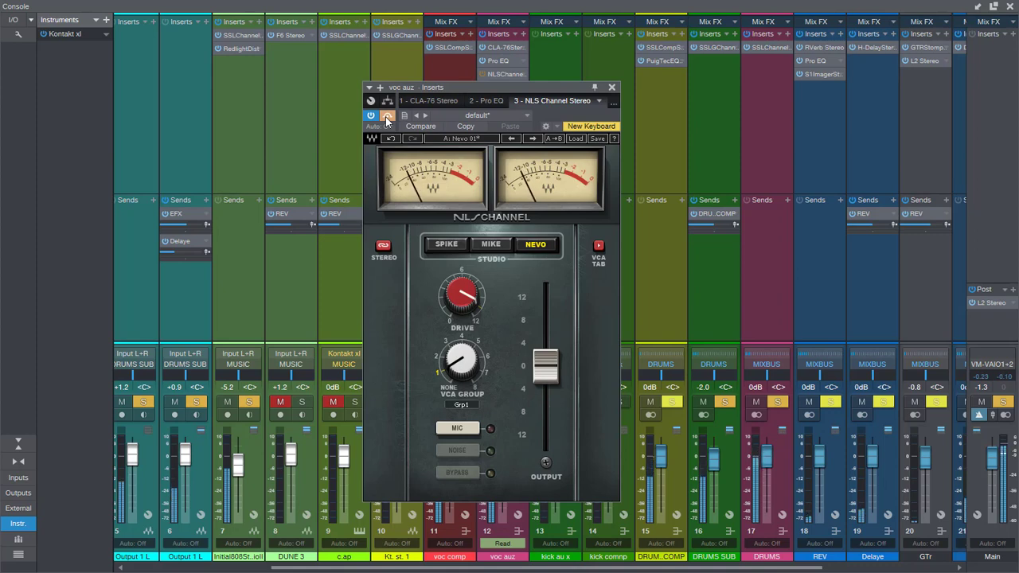
{"action": "left_click", "coordinate": [610, 87]}
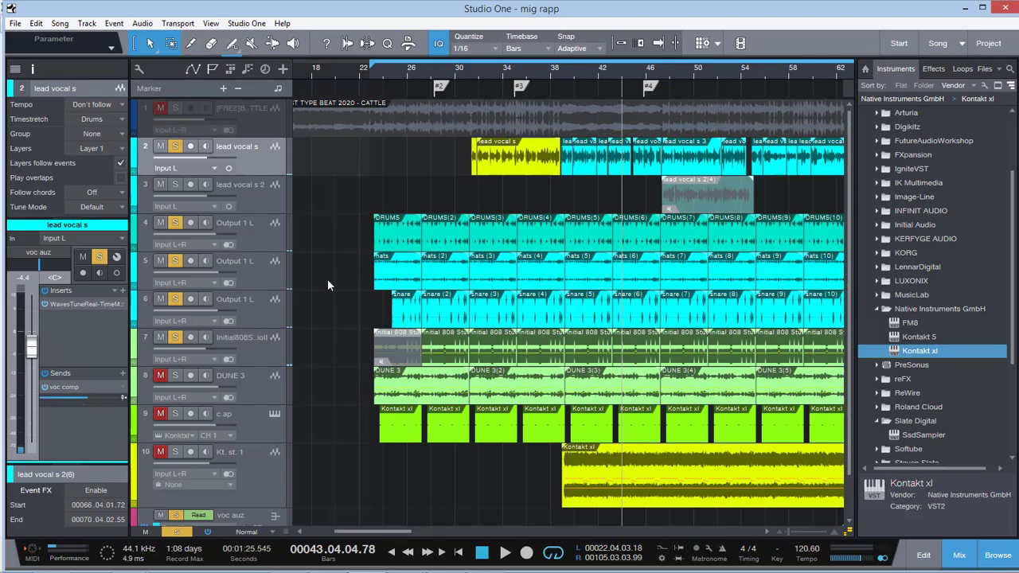
Step: Return to the arrangement and bring the muted DUNE 3 and c.ap tracks back into the mix
{"action": "left_click", "coordinate": [1010, 8]}
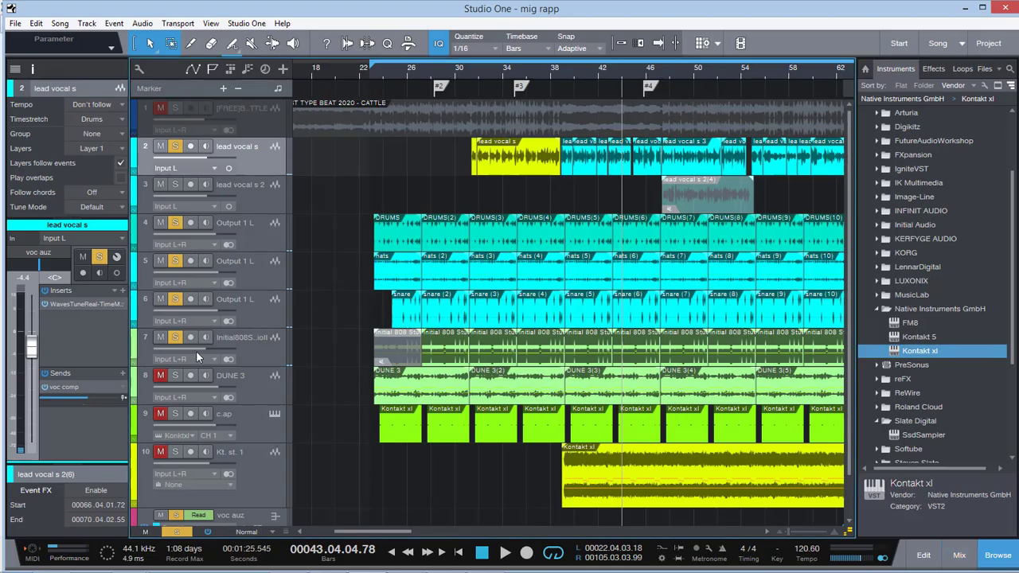
{"action": "left_click", "coordinate": [159, 376]}
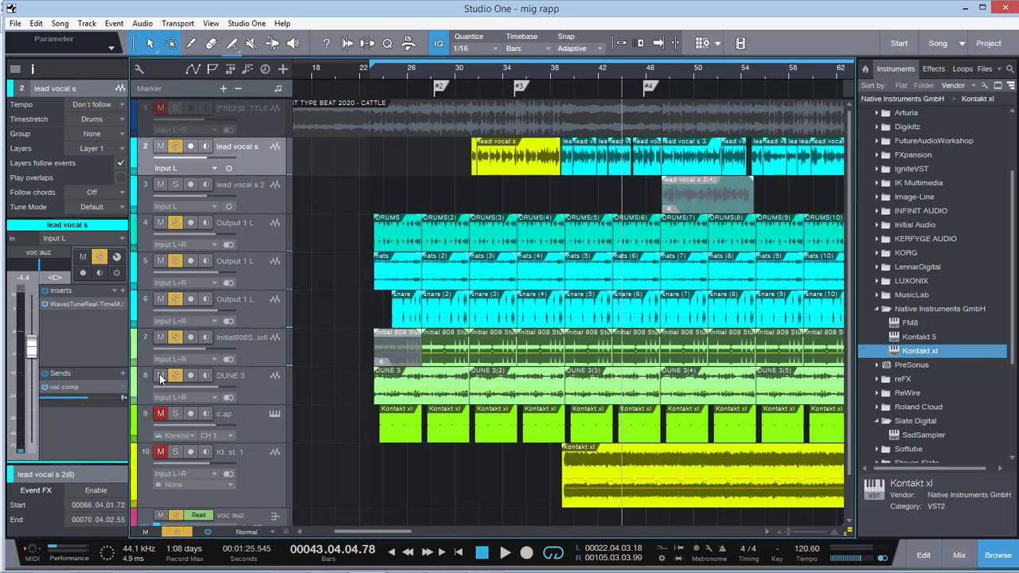
{"action": "left_click", "coordinate": [160, 413]}
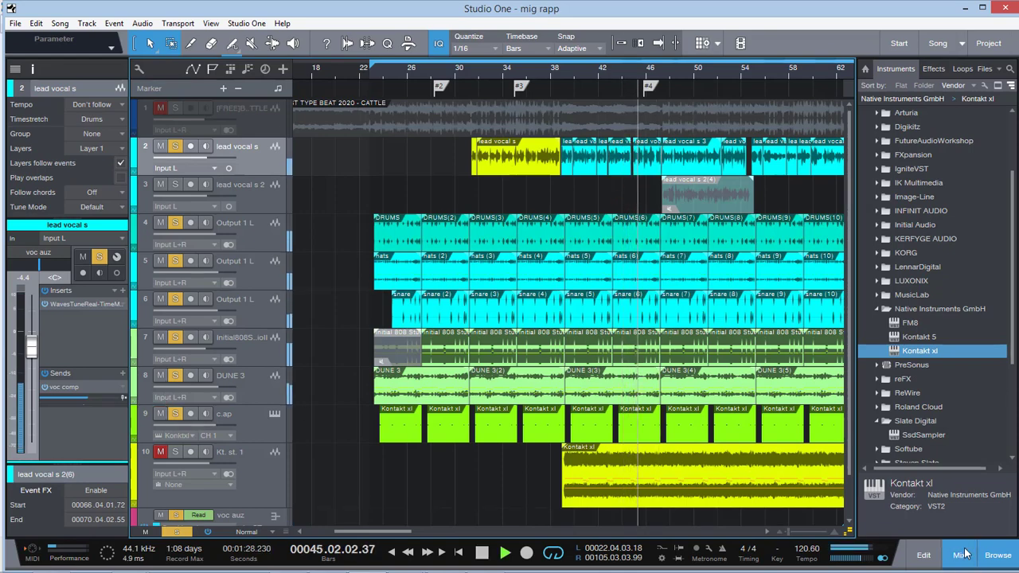
Step: Activate the EFX, REV, Delaye and GTr sends of voc auz in the console and clear all track solos
{"action": "key", "text": "F3"}
{"action": "scroll", "coordinate": [668, 540], "scroll_direction": "right", "scroll_amount": 3}
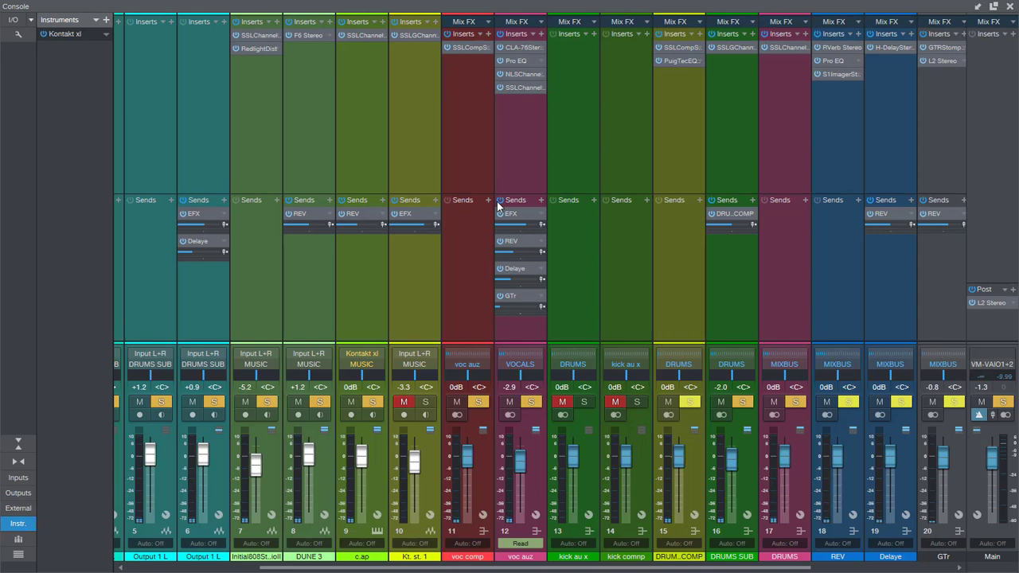
{"action": "left_click", "coordinate": [1010, 7]}
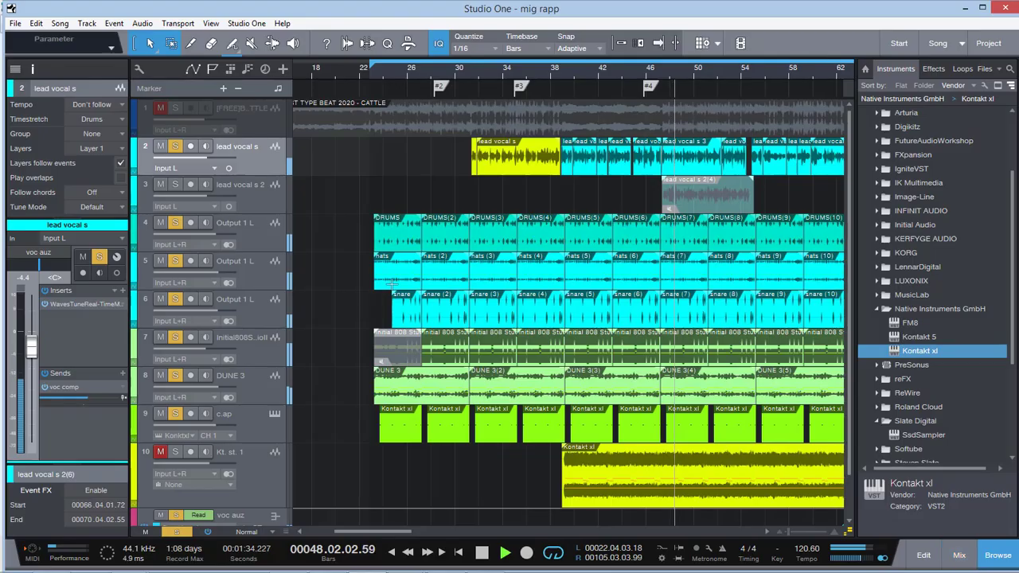
{"action": "left_click", "coordinate": [178, 532]}
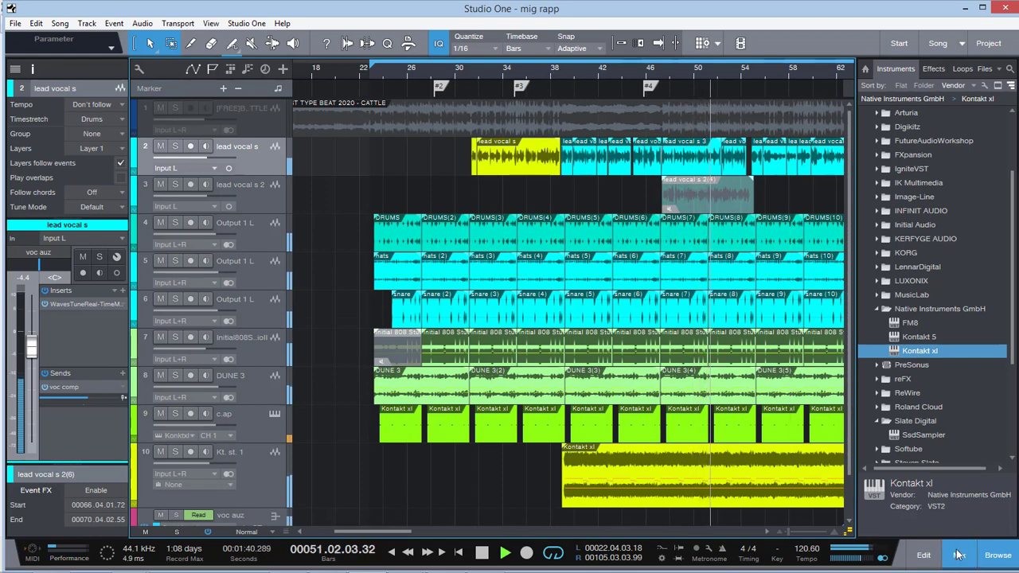
Step: Open the GTr bus's GTR Stomp 4 effect from the voc auz send and nudge the high-cut knob of its Delay pedal
{"action": "key", "text": "F3"}
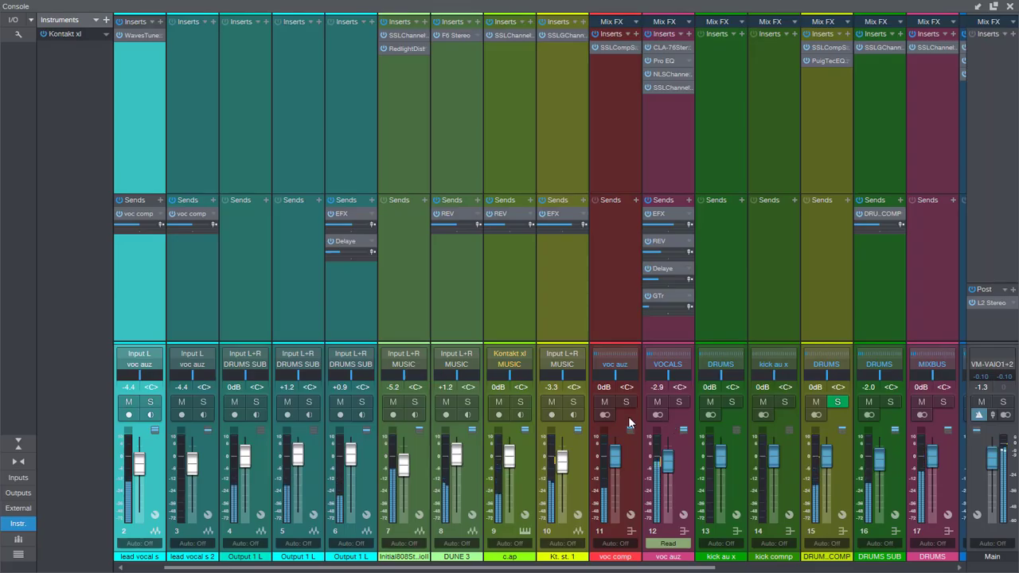
{"action": "left_click", "coordinate": [658, 297]}
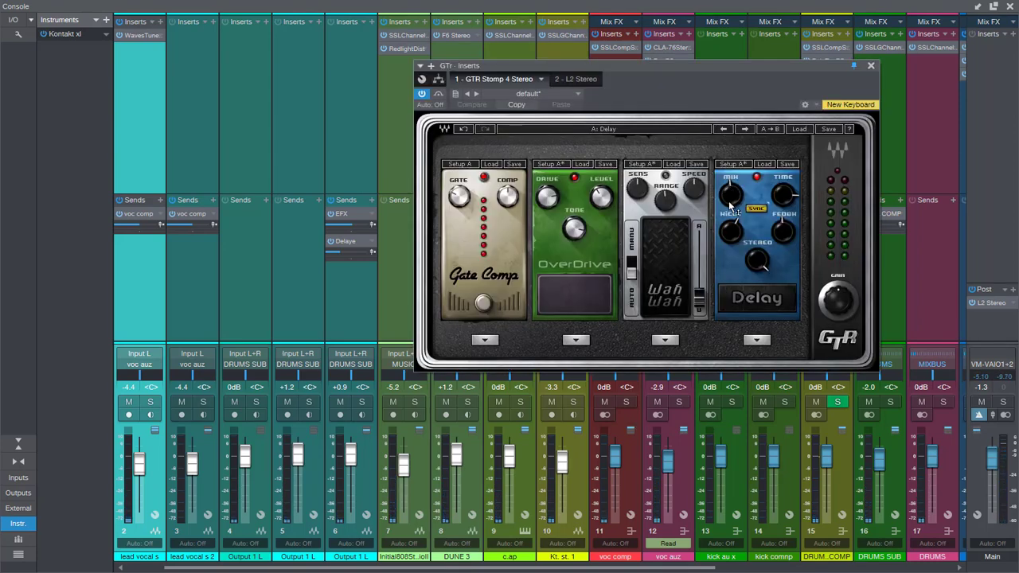
{"action": "left_click_drag", "start_coordinate": [730, 233], "coordinate": [730, 228]}
{"action": "left_click", "coordinate": [869, 66]}
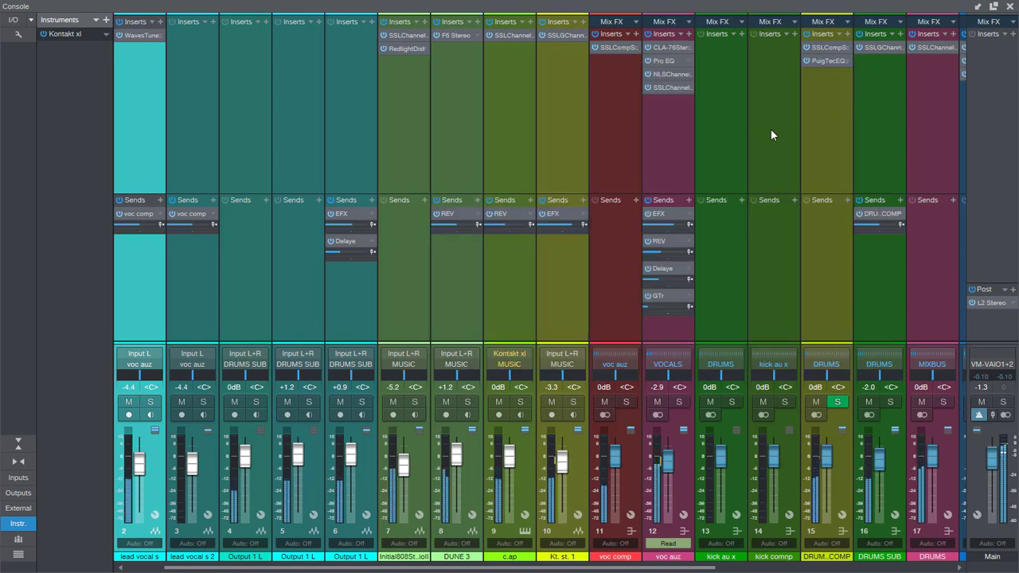
Step: Look at the L2 Stereo post insert on the Main channel and play the full mix from about bar 31
{"action": "left_click_drag", "start_coordinate": [710, 568], "coordinate": [928, 530]}
{"action": "left_click", "coordinate": [995, 302]}
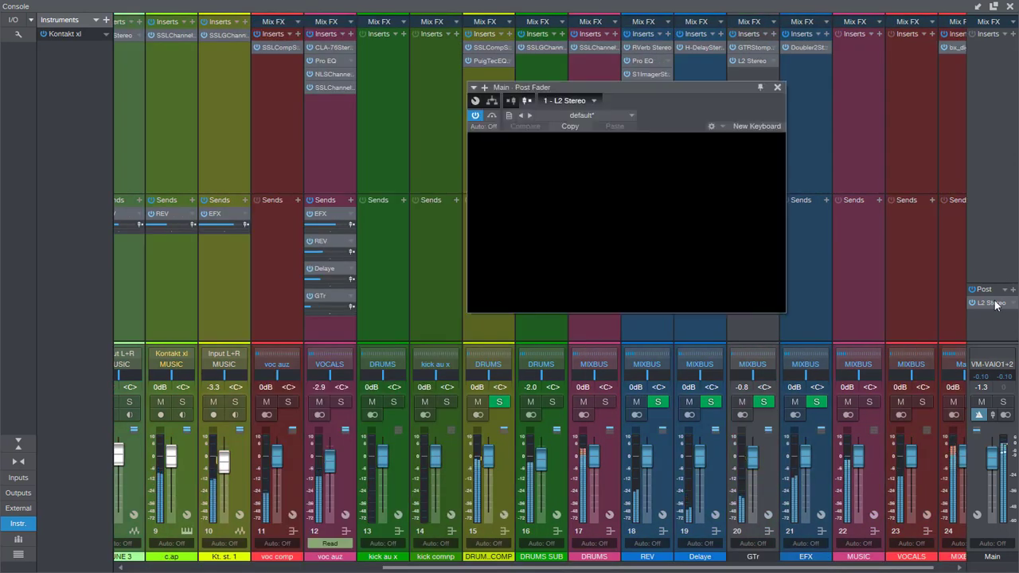
{"action": "left_click", "coordinate": [777, 87]}
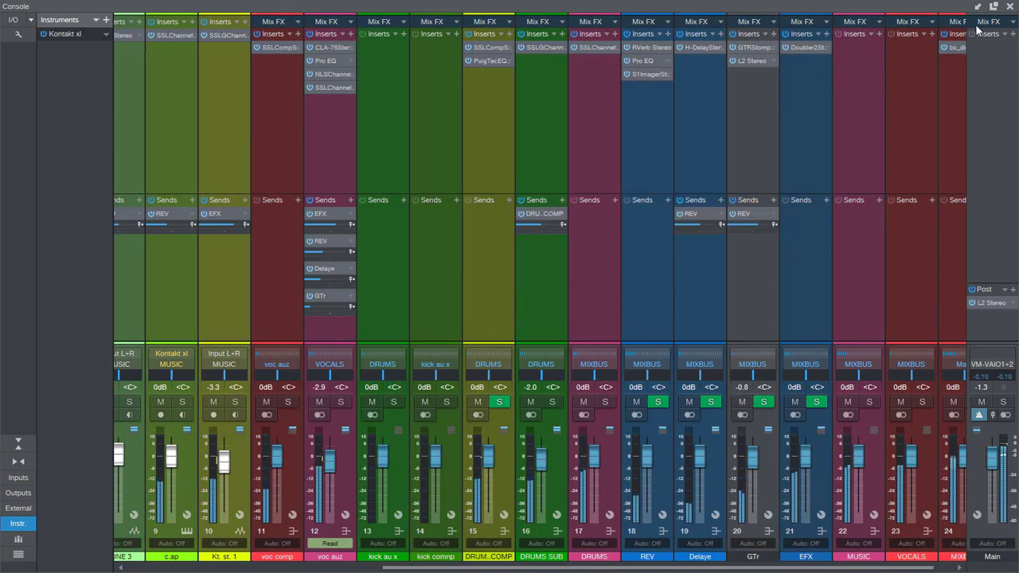
{"action": "left_click", "coordinate": [1010, 7]}
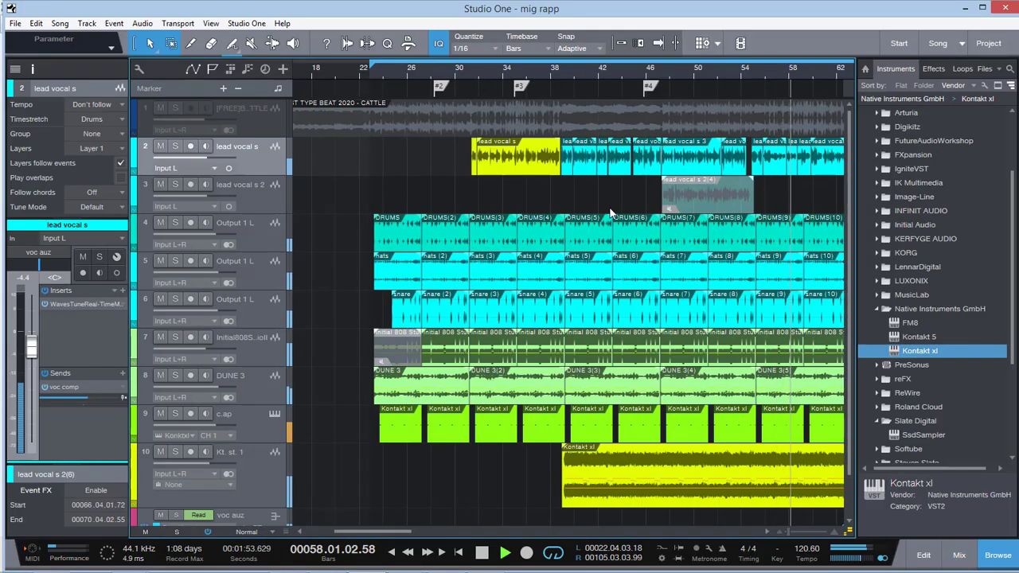
{"action": "left_click", "coordinate": [467, 70]}
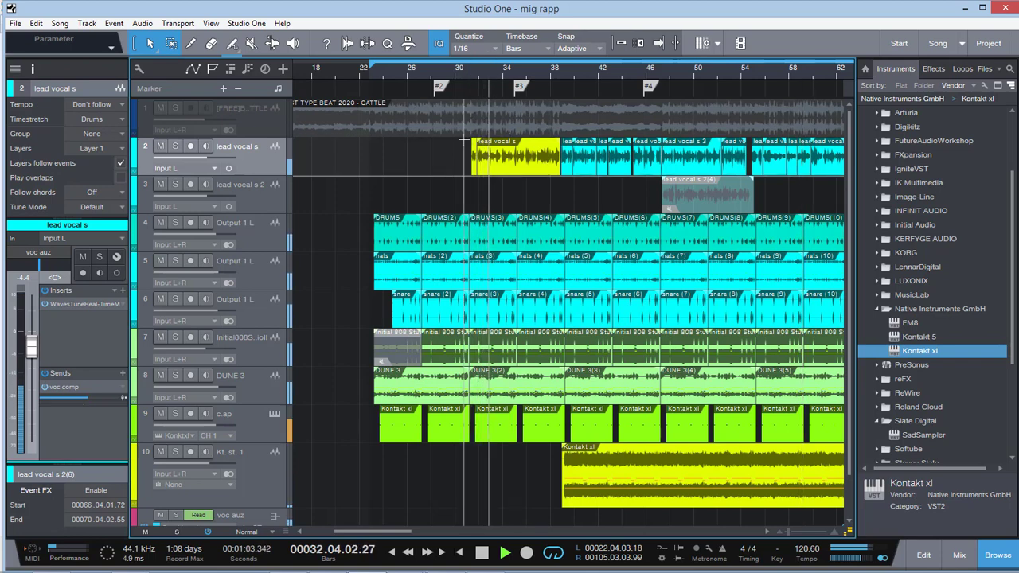
Step: Stop playback and review the CLA-76 Stereo compressor and Pro EQ settings among the voc auz inserts in the console
{"action": "key", "text": "space"}
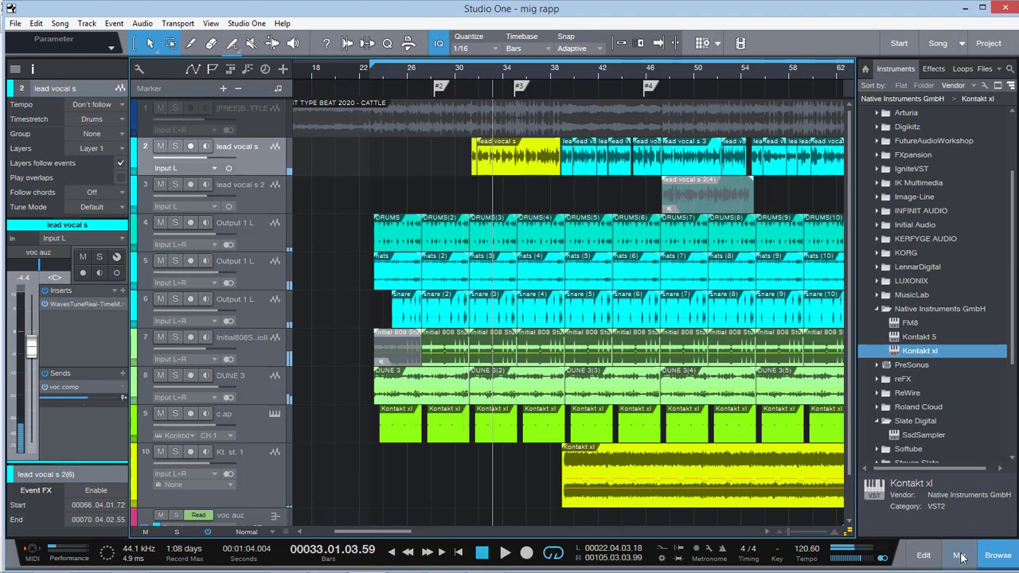
{"action": "key", "text": "F3"}
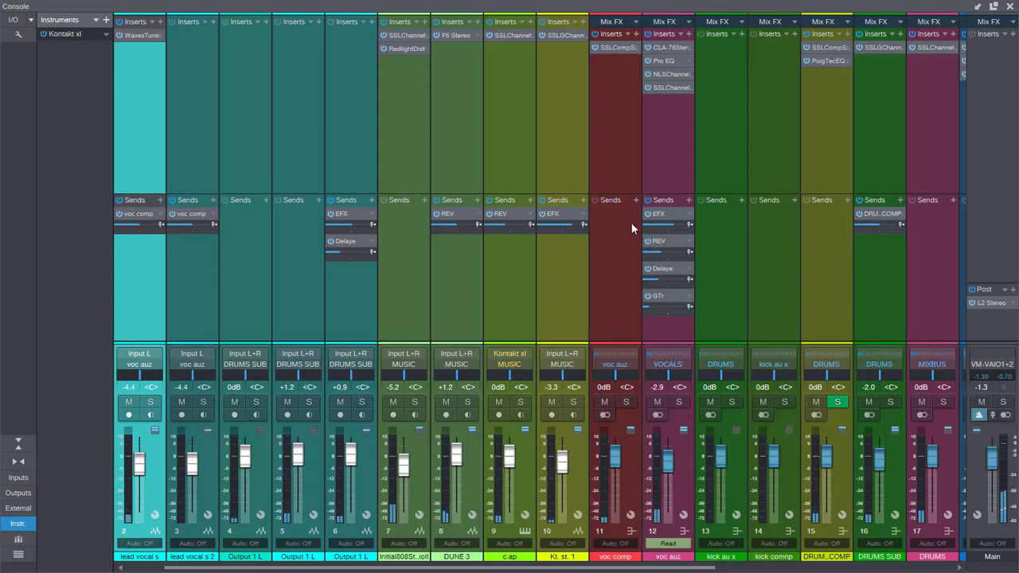
{"action": "left_click", "coordinate": [671, 47]}
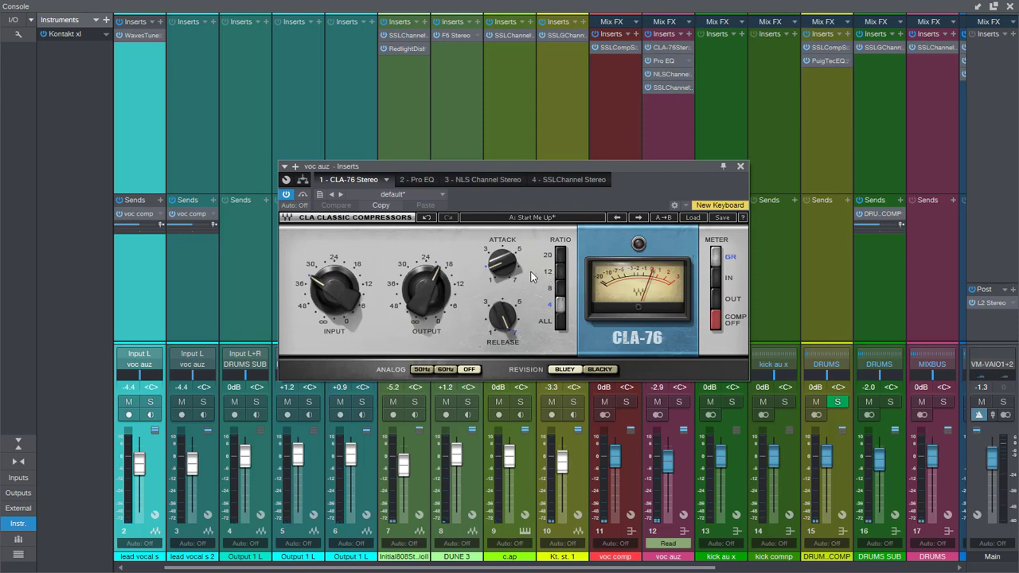
{"action": "left_click", "coordinate": [667, 61]}
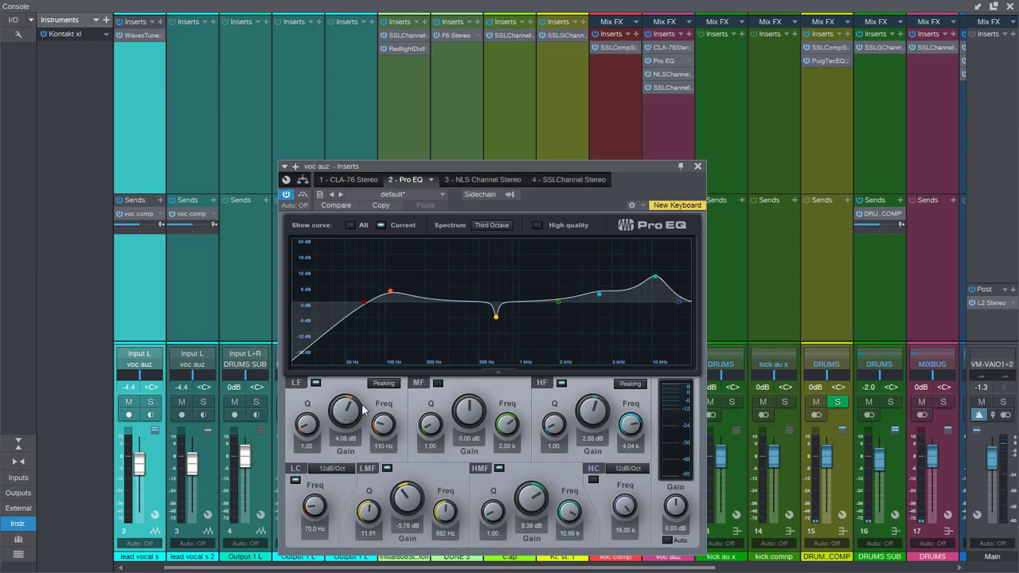
{"action": "left_click", "coordinate": [697, 167]}
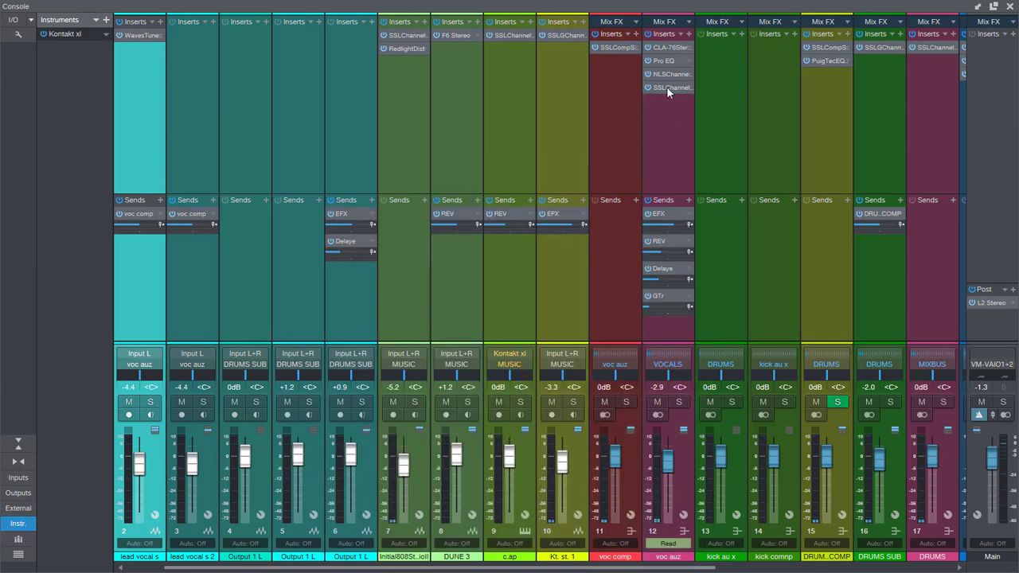
Step: Inspect the NLS Channel Stereo and SSLChannel Stereo inserts of voc auz, keeping both plug-in windows open
{"action": "left_click", "coordinate": [665, 75]}
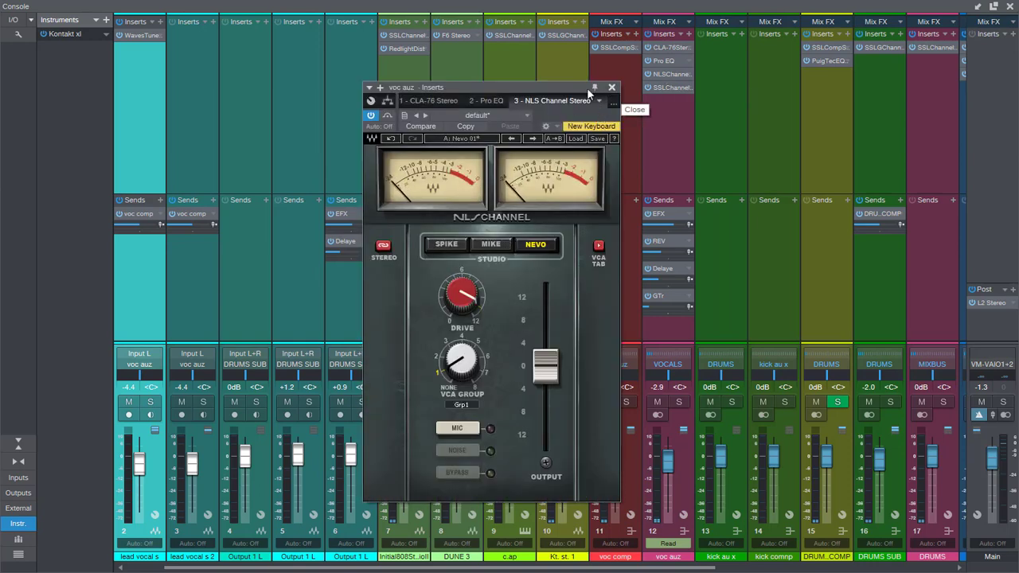
{"action": "left_click_drag", "start_coordinate": [569, 87], "coordinate": [493, 69]}
{"action": "left_click", "coordinate": [669, 87]}
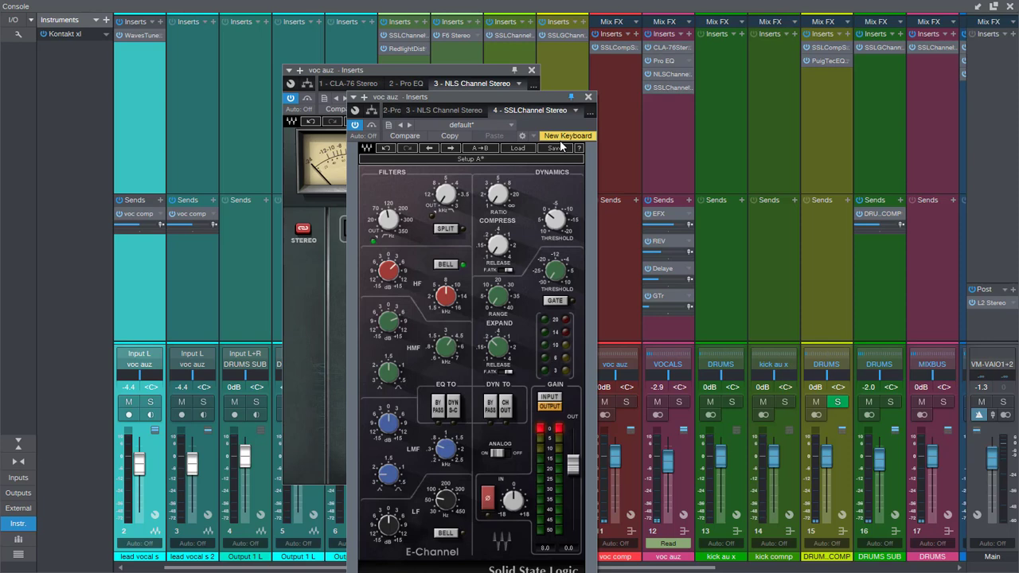
{"action": "left_click", "coordinate": [546, 432]}
Step: Review the Pro EQ on voc auz again, watch its SSLChannel meters during playback, and close the plug-in windows
{"action": "left_click", "coordinate": [663, 60]}
{"action": "left_click", "coordinate": [657, 75]}
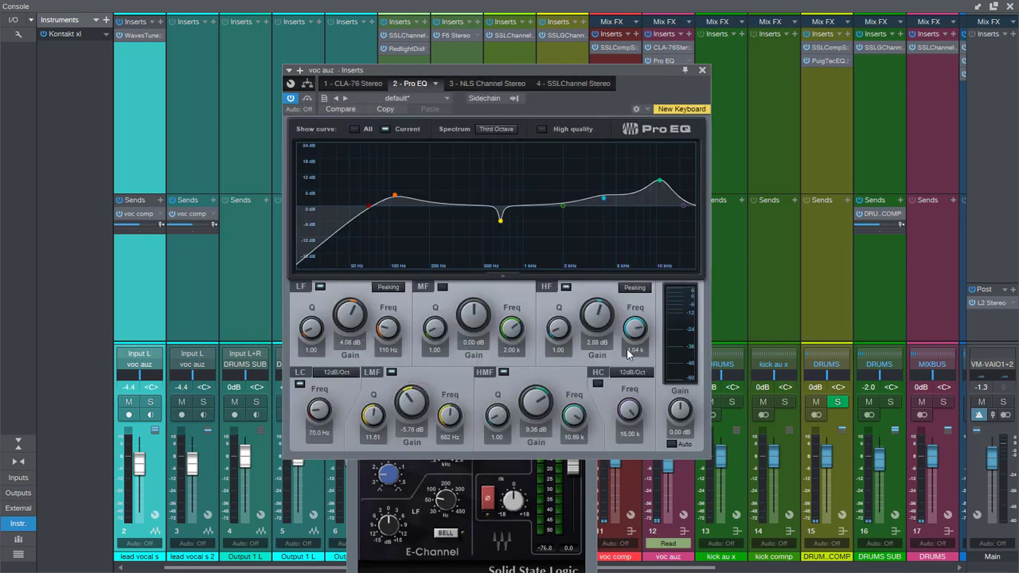
{"action": "left_click", "coordinate": [702, 71]}
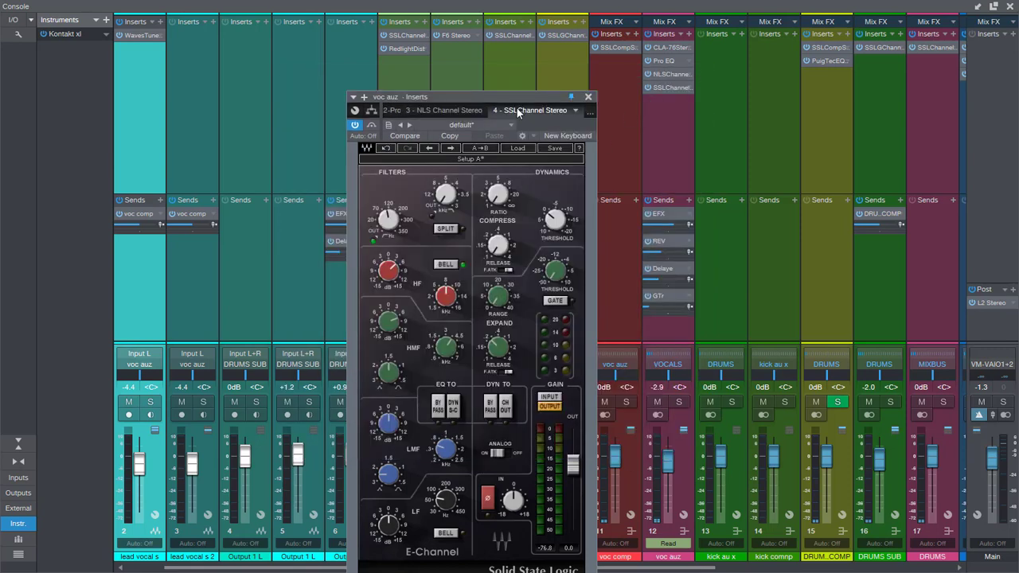
{"action": "left_click_drag", "start_coordinate": [520, 97], "coordinate": [487, 93]}
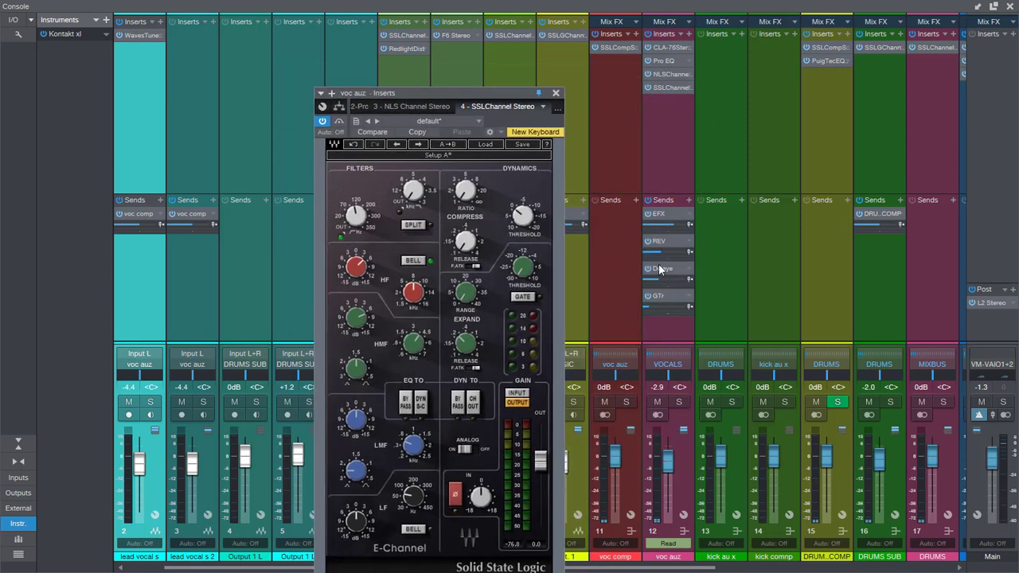
{"action": "mouse_move", "coordinate": [667, 255]}
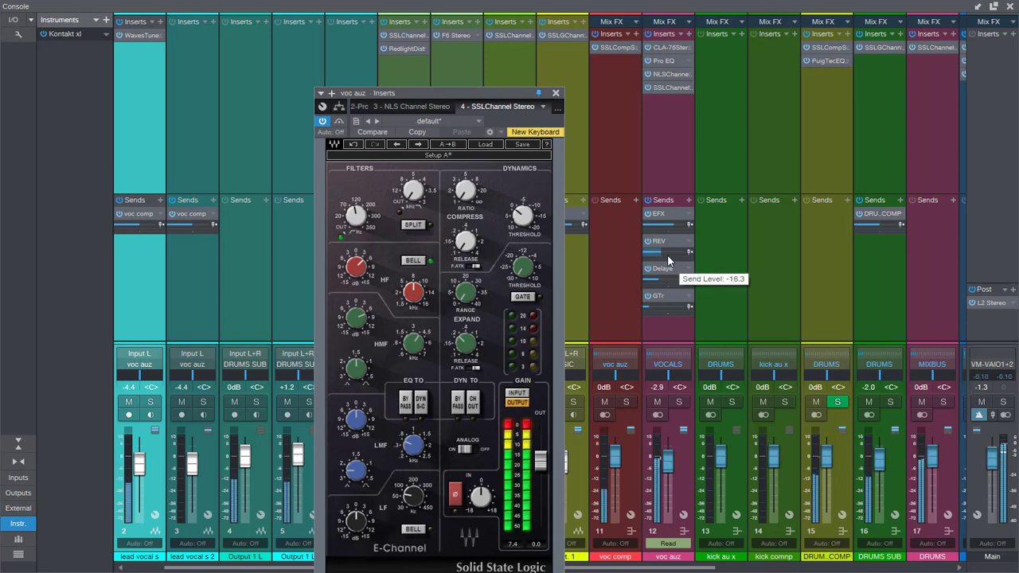
{"action": "left_click", "coordinate": [555, 94]}
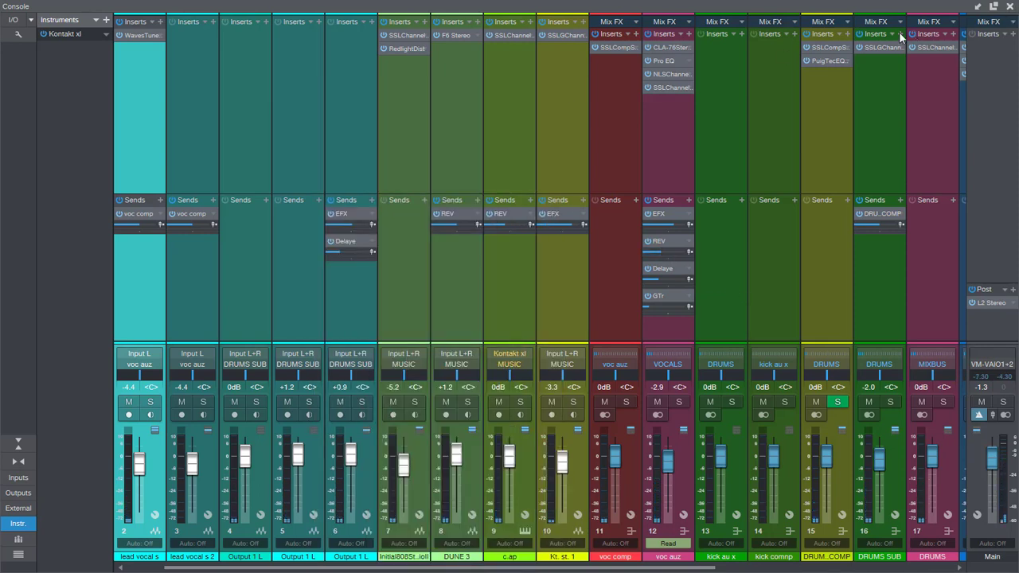
Step: Return from the console to the arrangement and show the whole song from Start to End
{"action": "left_click", "coordinate": [1009, 6]}
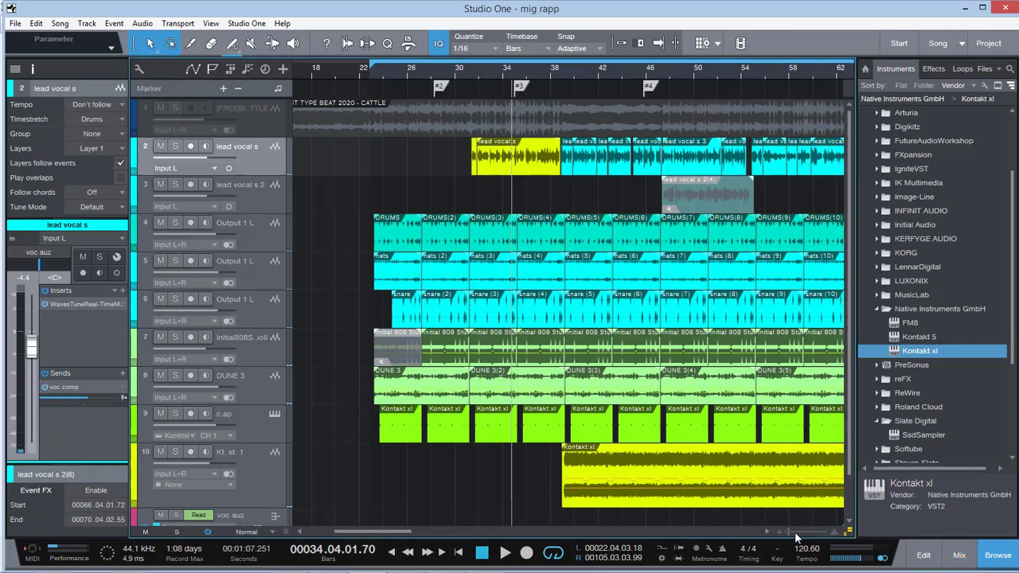
{"action": "left_click_drag", "start_coordinate": [789, 533], "coordinate": [783, 534]}
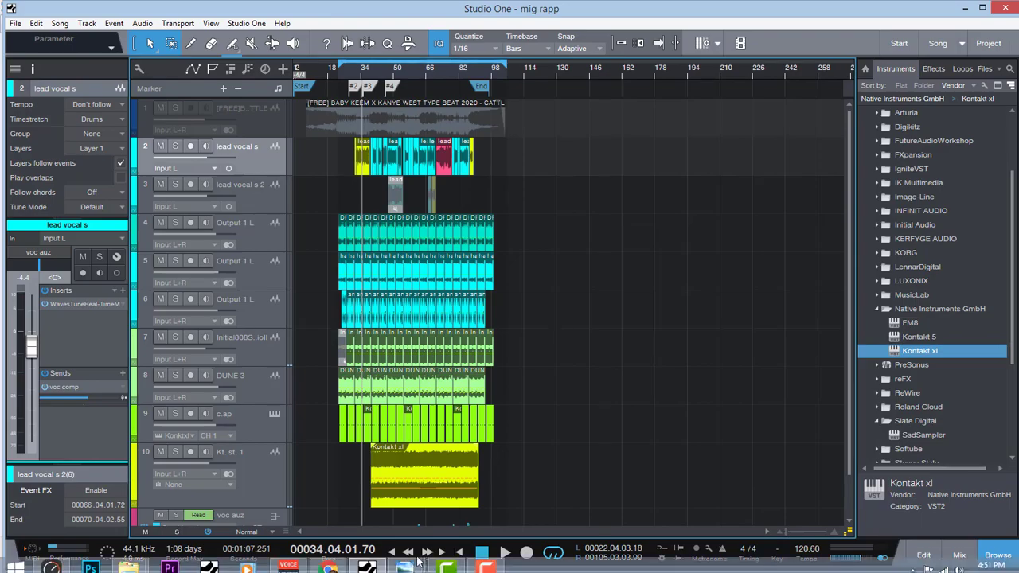
Step: Switch to Chrome, view the donation post on the pristine productions YouTube Community page, and bring up Camtasia
{"action": "mouse_move", "coordinate": [328, 560]}
{"action": "left_click", "coordinate": [330, 506]}
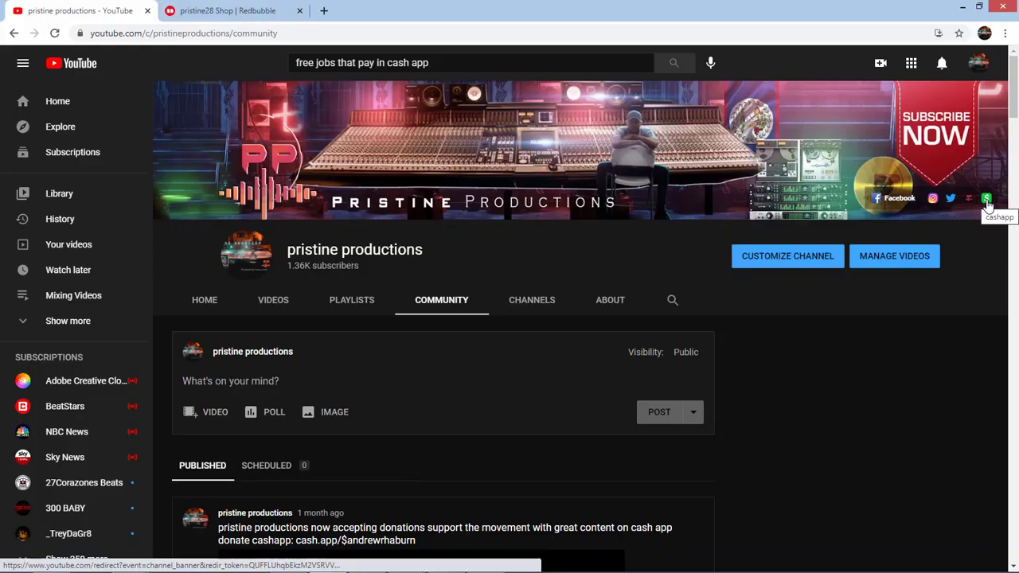
{"action": "scroll", "coordinate": [586, 298], "scroll_direction": "down", "scroll_amount": 2}
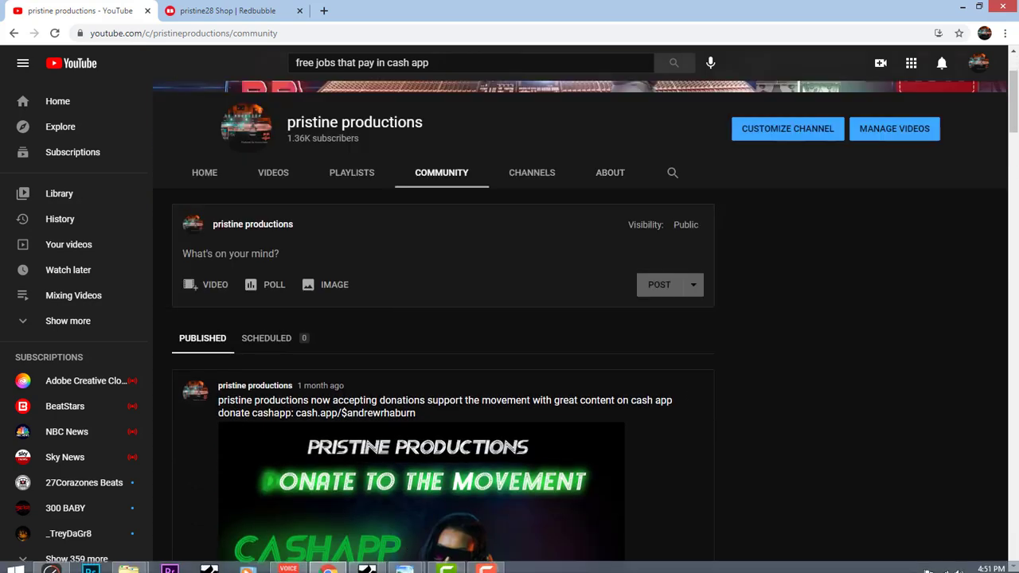
{"action": "left_click", "coordinate": [452, 561]}
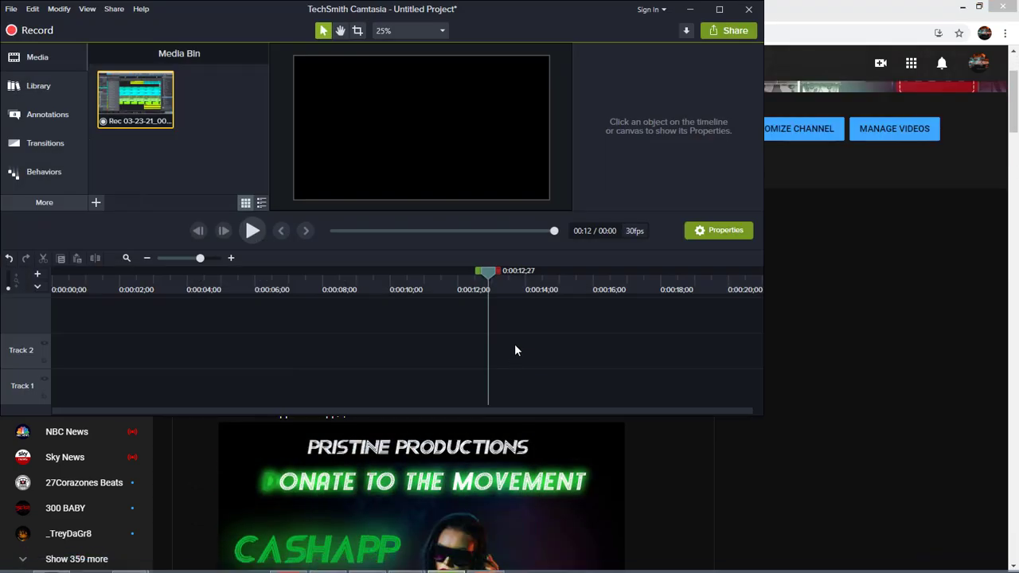